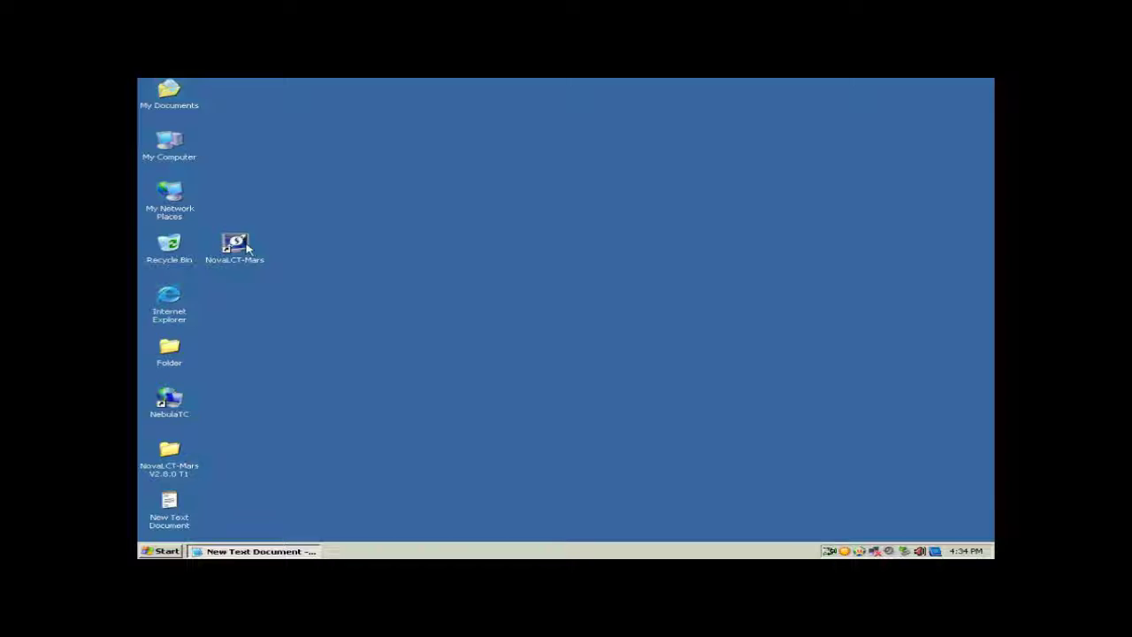
# Step: Launch NovaLCT-Mars and start the User > Advanced Login
pyautogui.doubleClick(249, 250)
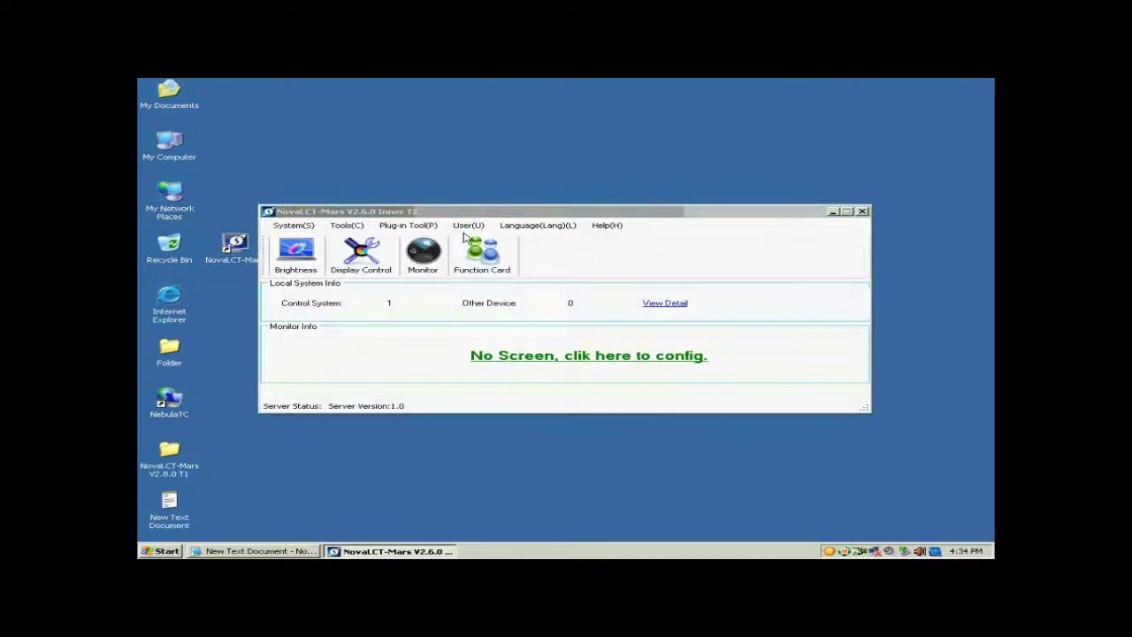
pyautogui.click(473, 227)
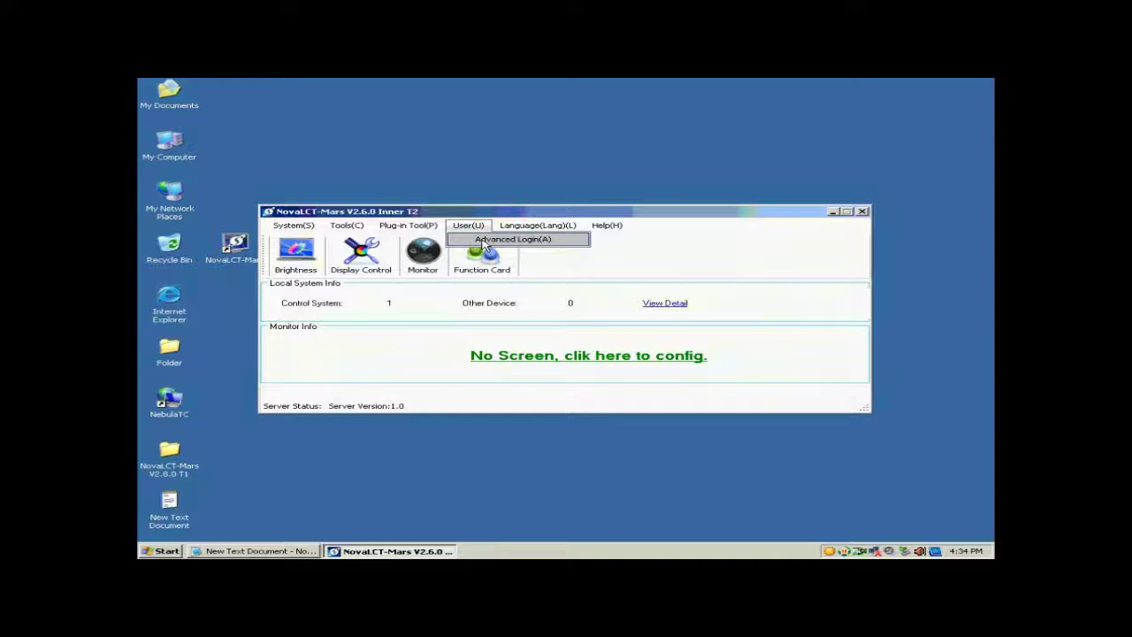
pyautogui.click(482, 241)
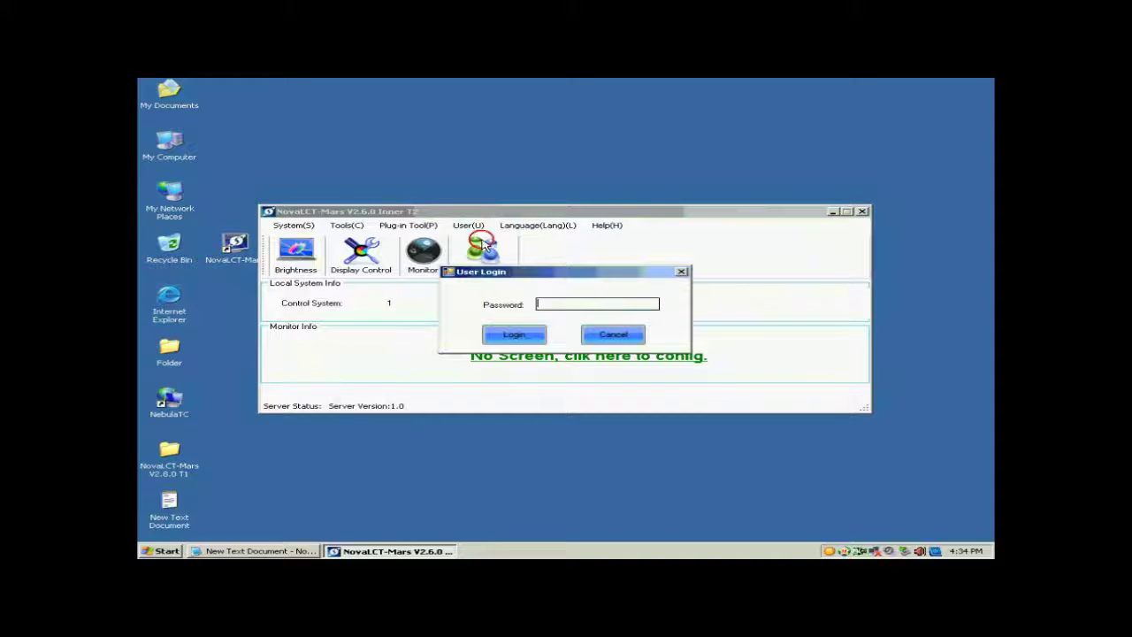
# Step: Enter the advanced login password taken from the Notepad note and log in
pyautogui.click(289, 551)
pyautogui.moveTo(664, 433); pyautogui.dragTo(619, 428)
pyautogui.click(602, 306)
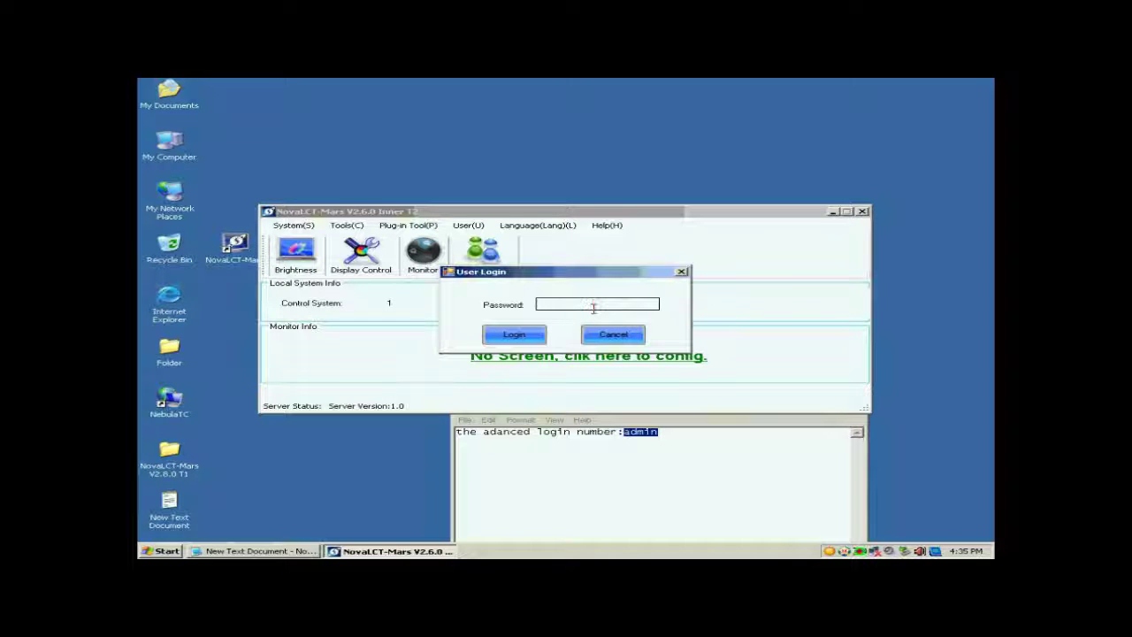
pyautogui.write('admin')
pyautogui.click(513, 336)
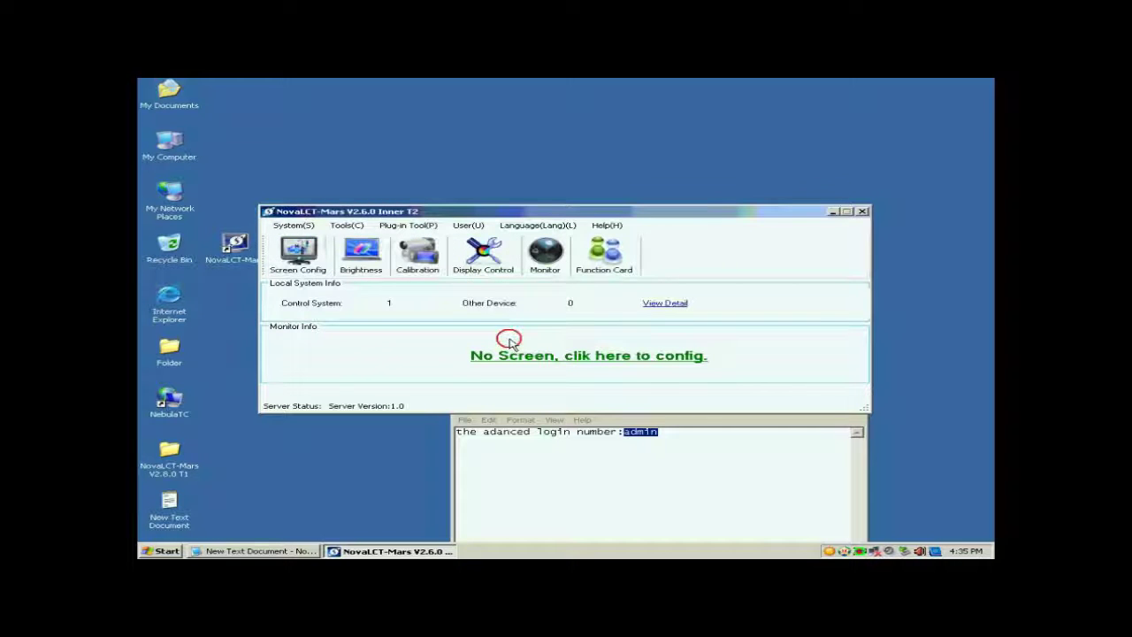
# Step: Open Screen Config on COM3, apply 1024 × 768 to the sending board, then go to Scan Board
pyautogui.click(298, 253)
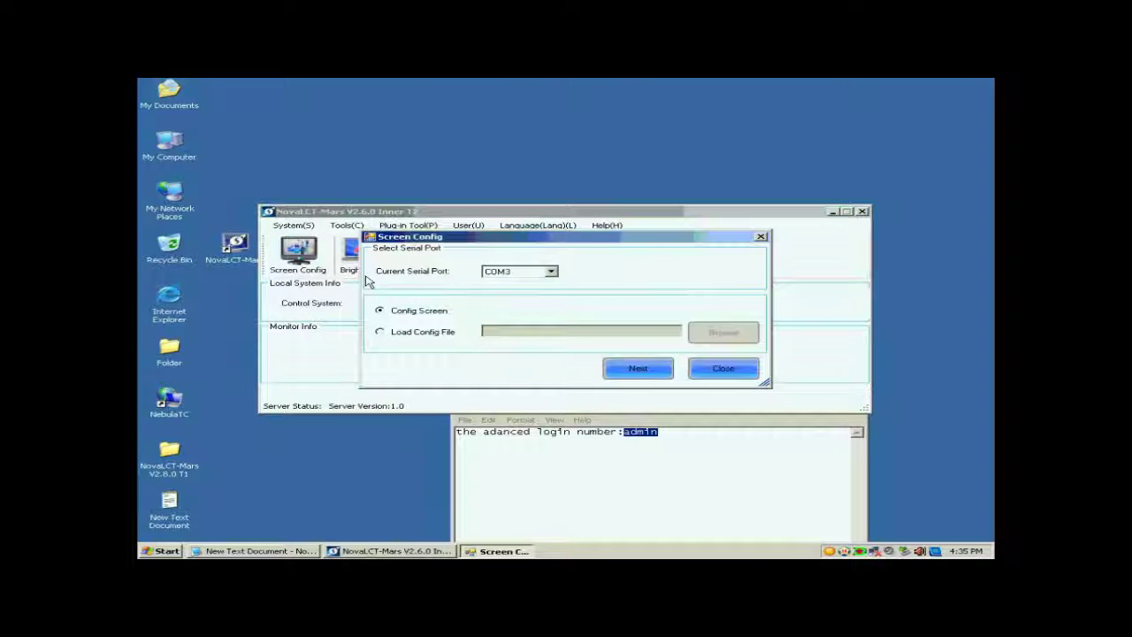
pyautogui.click(628, 375)
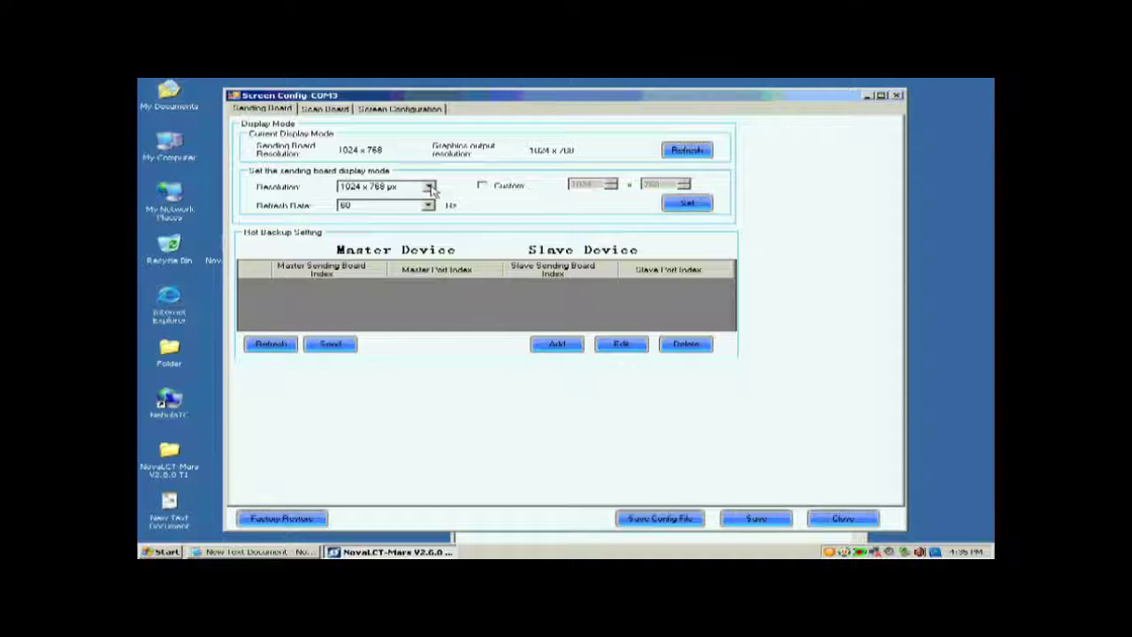
pyautogui.click(429, 187)
pyautogui.click(407, 197)
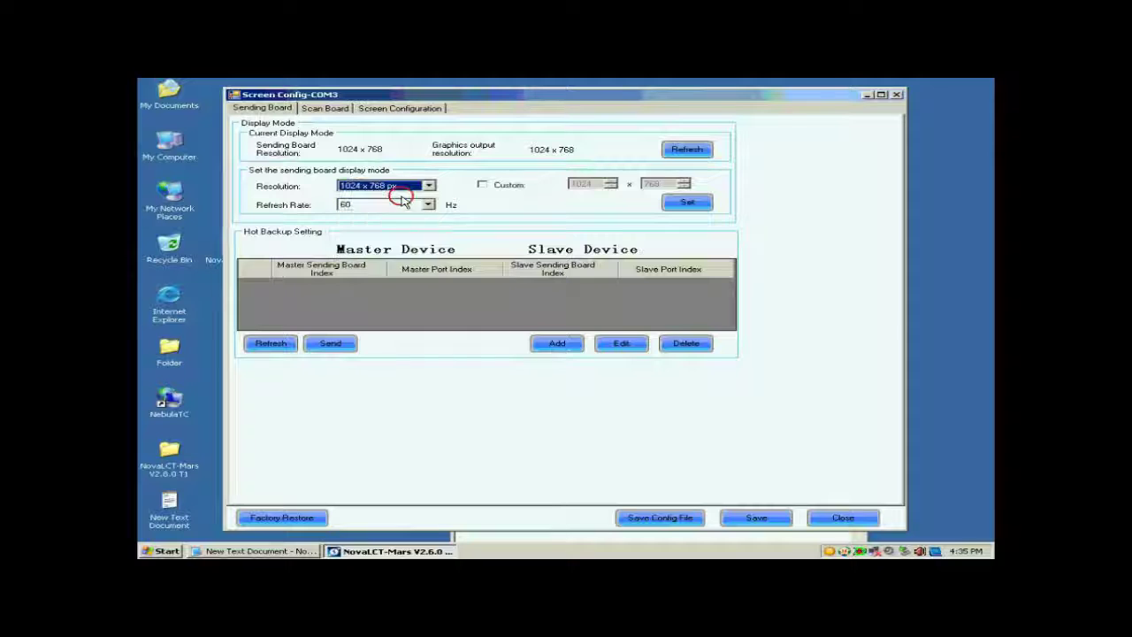
pyautogui.click(683, 204)
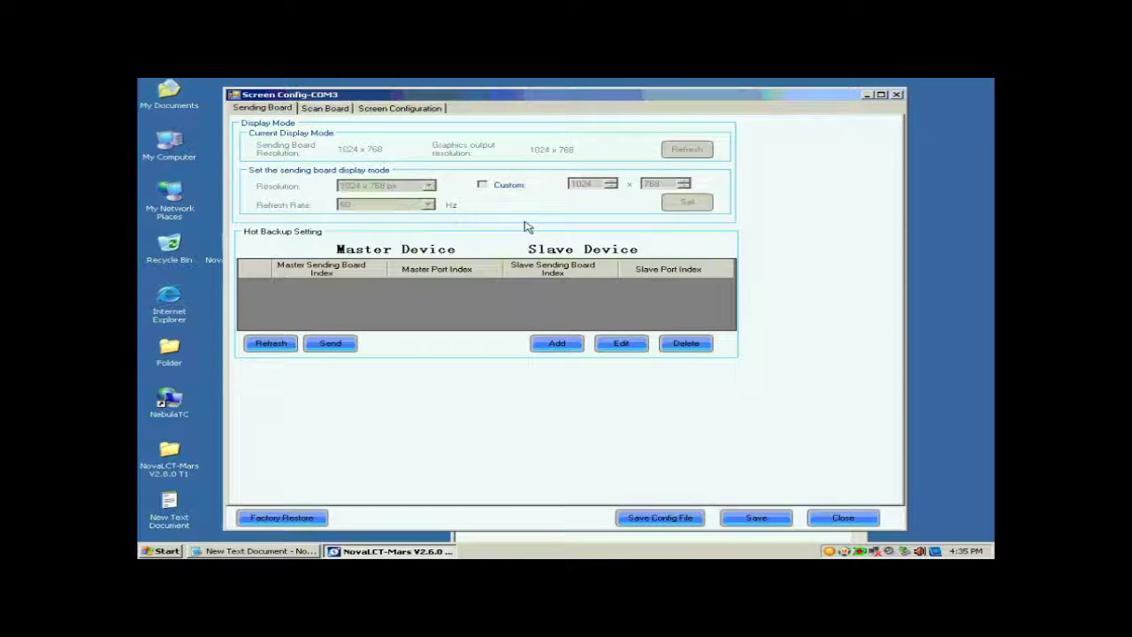
pyautogui.click(315, 109)
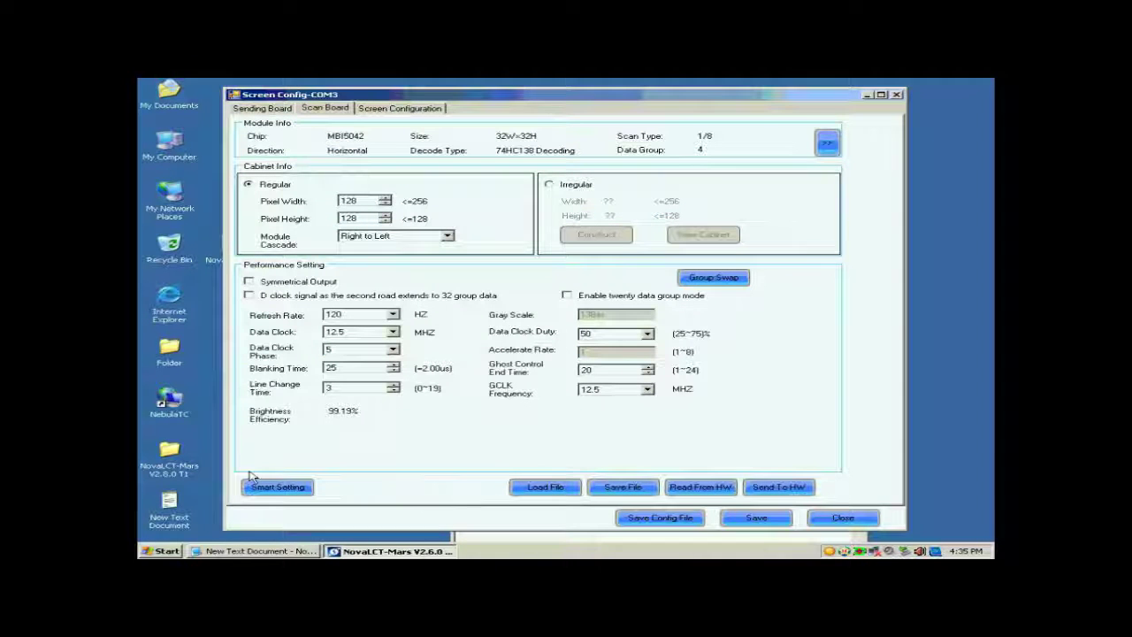
# Step: Start Smart Setting with Option 1, keep Concurrent data type and choose the MBI5036 chip
pyautogui.click(288, 487)
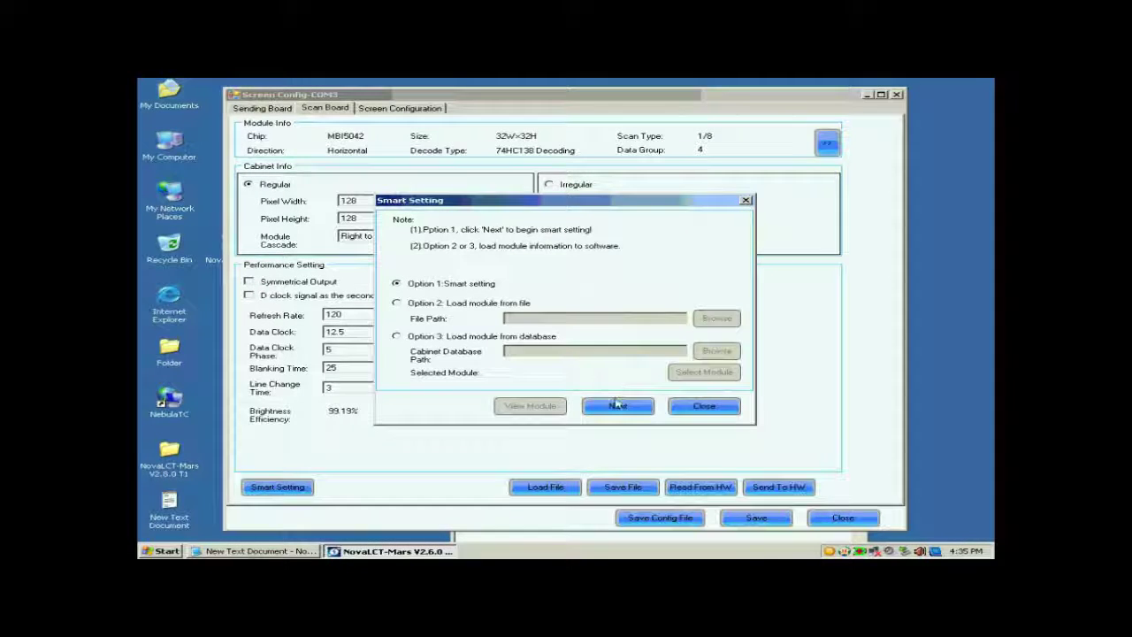
pyautogui.click(612, 407)
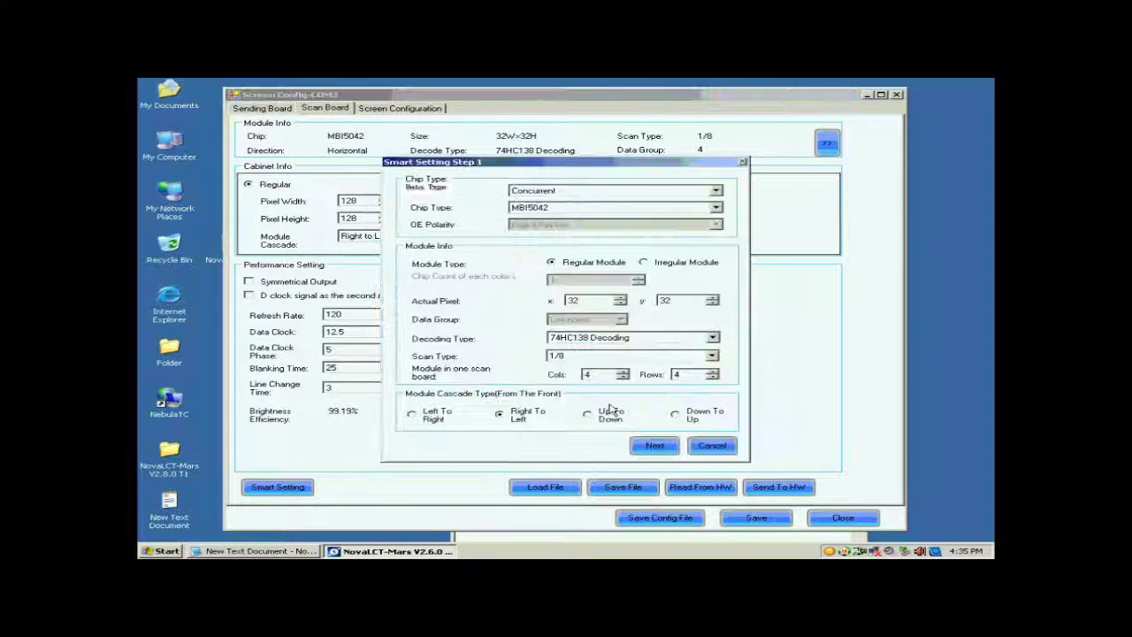
pyautogui.click(567, 191)
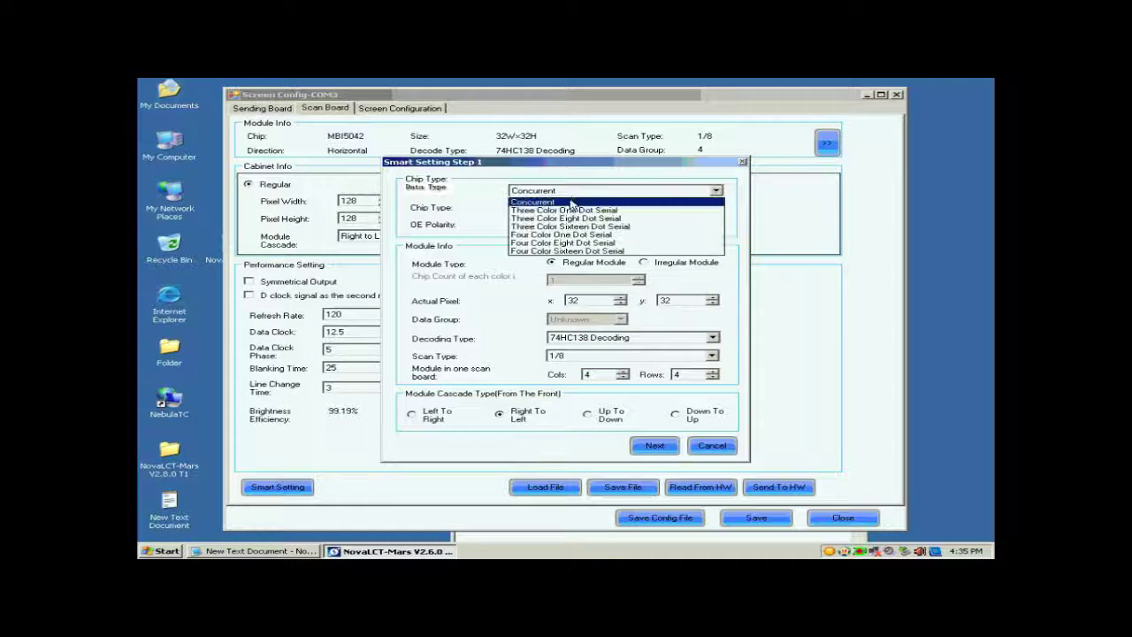
pyautogui.click(571, 193)
pyautogui.click(567, 208)
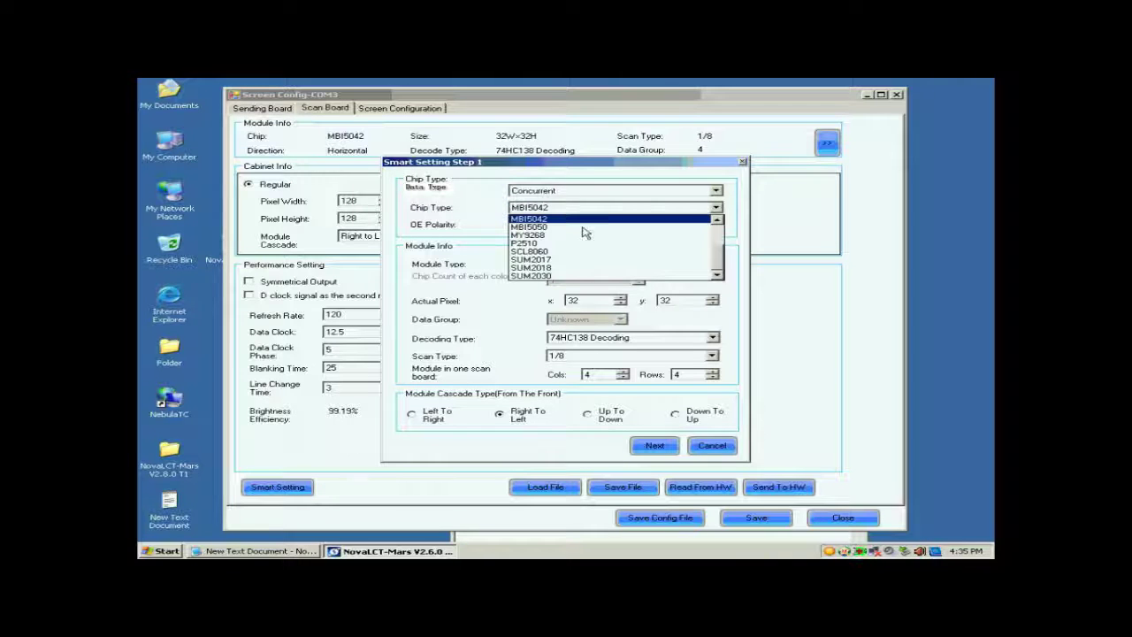
pyautogui.scroll(2, 717, 254)
pyautogui.scroll(1, 717, 255)
pyautogui.click(573, 254)
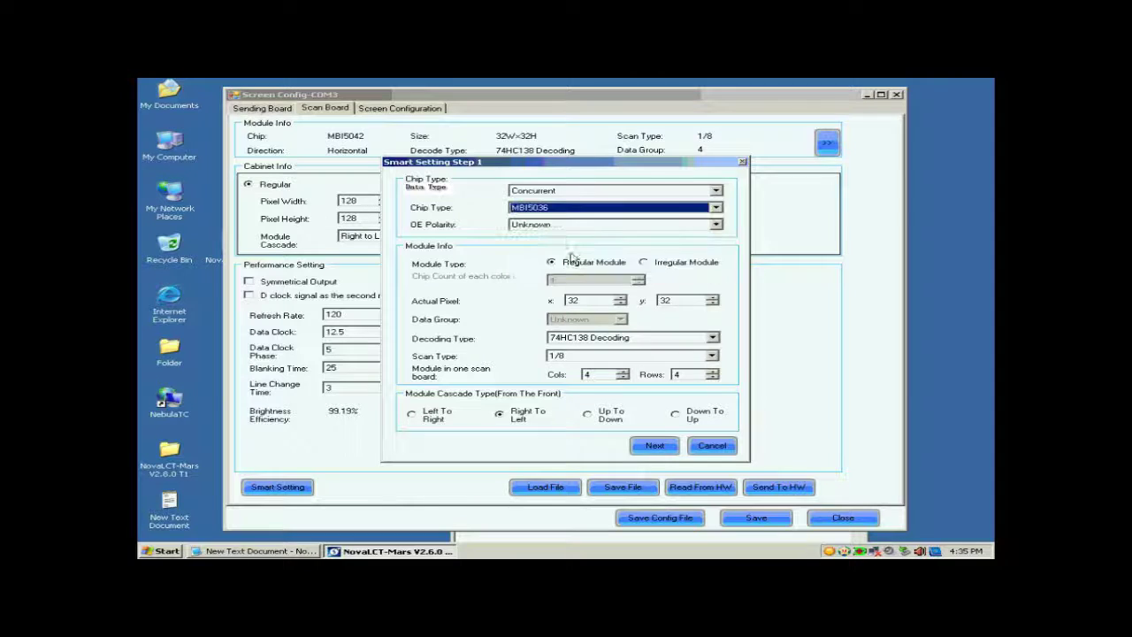
# Step: Keep Regular Module, 32 × 32 pixels and 74HC138 decoding, and set scan type to Unknown
pyautogui.click(569, 263)
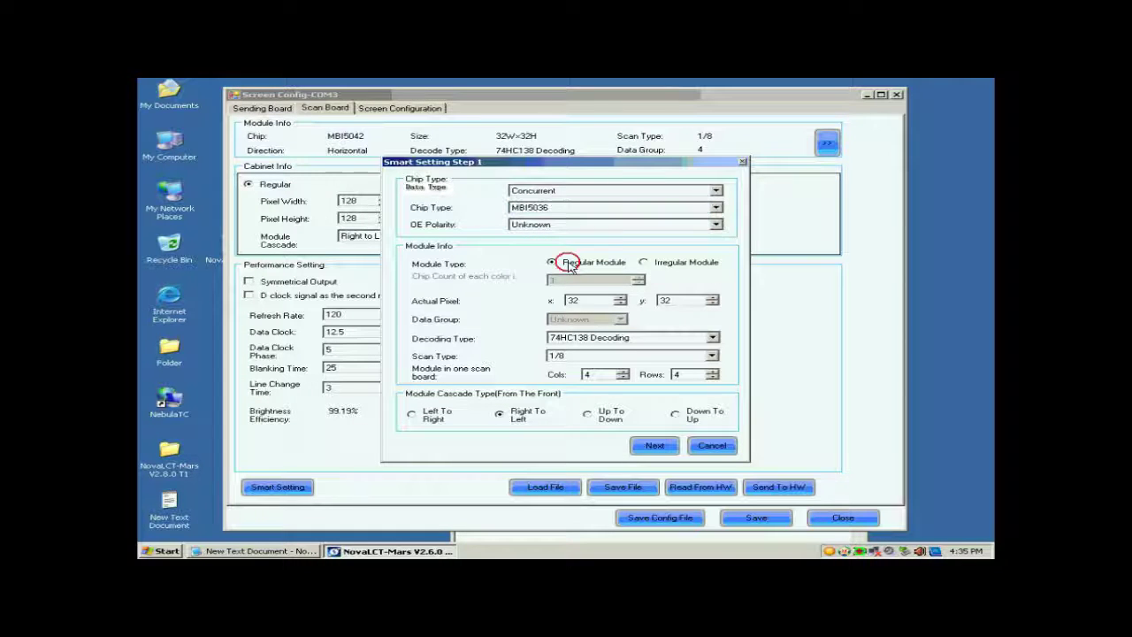
pyautogui.click(573, 300)
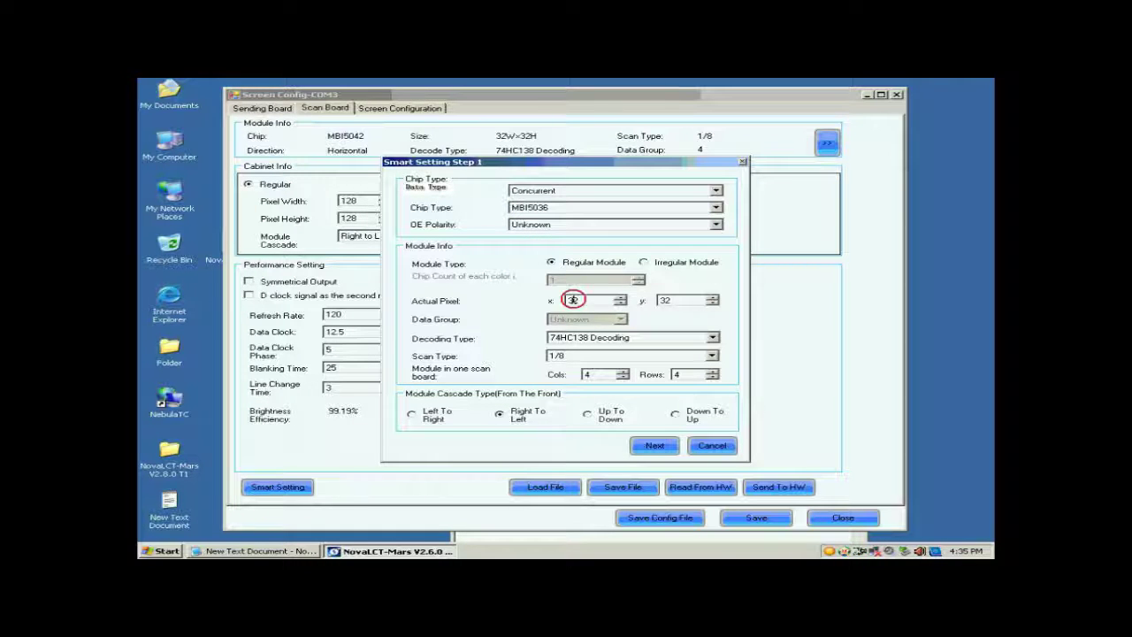
pyautogui.click(664, 300)
pyautogui.click(600, 342)
pyautogui.click(599, 355)
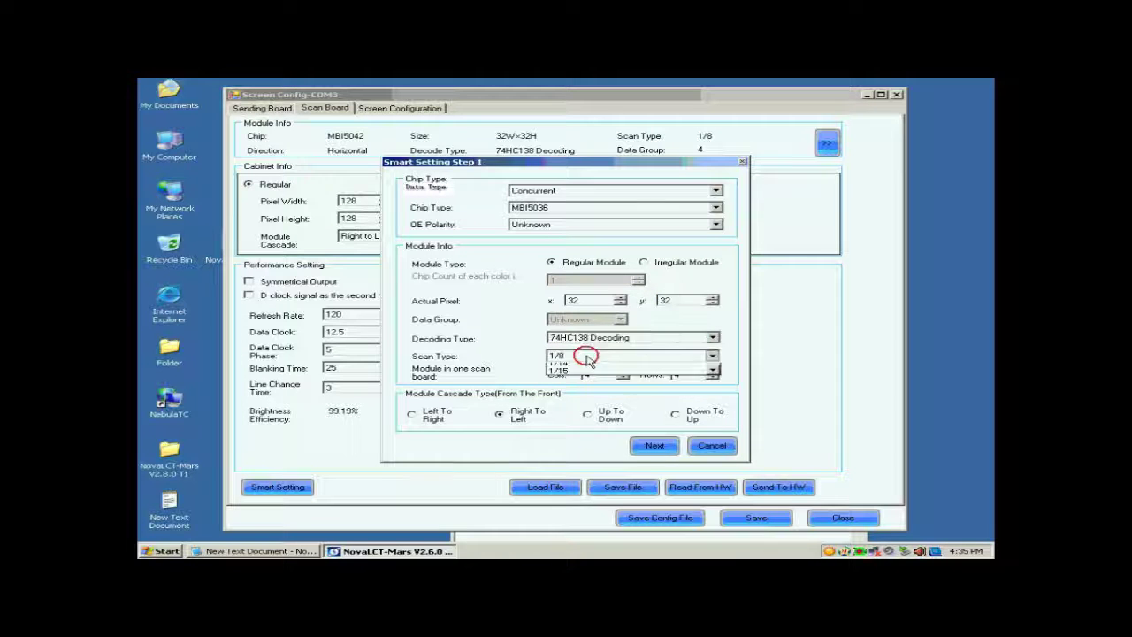
pyautogui.click(600, 356)
pyautogui.click(608, 361)
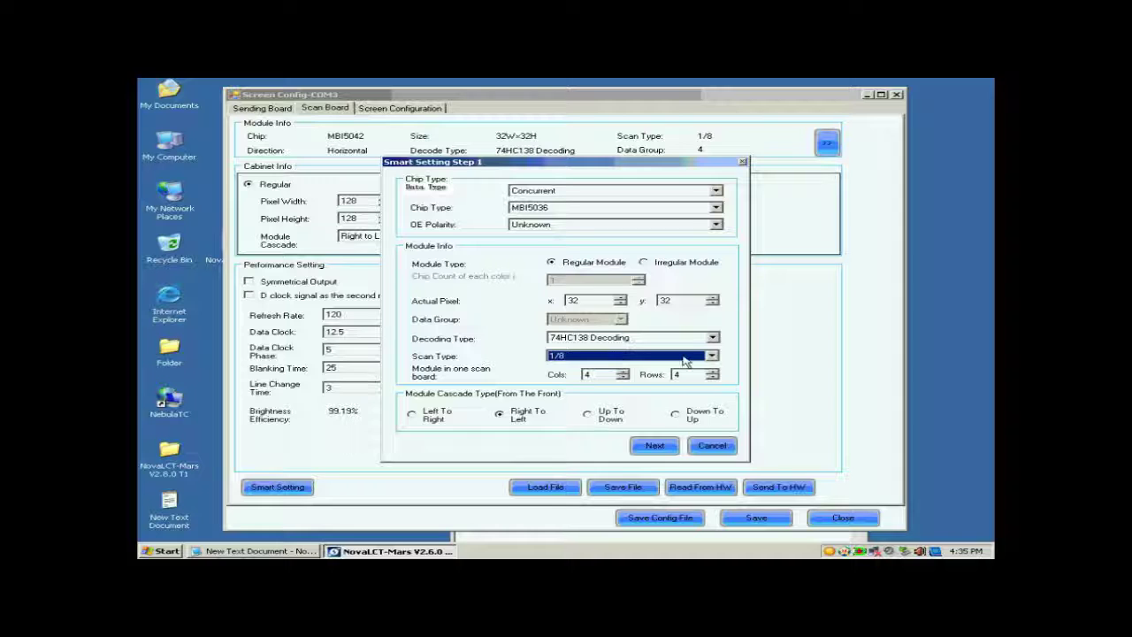
pyautogui.click(711, 356)
pyautogui.scroll(-1, 718, 409)
pyautogui.moveTo(718, 408); pyautogui.dragTo(713, 378)
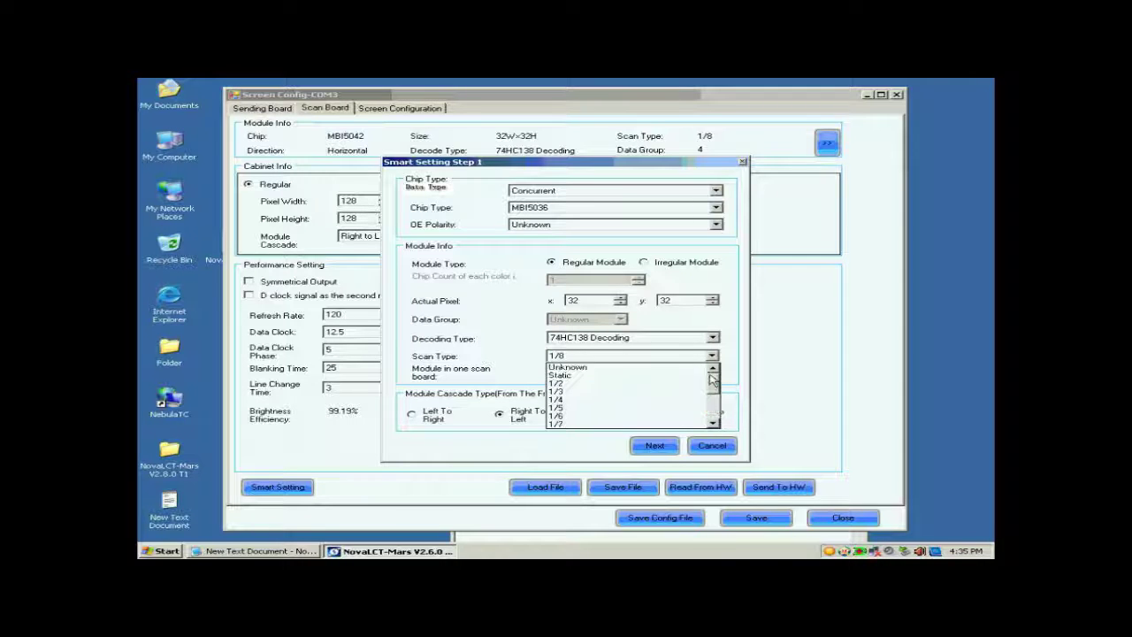
pyautogui.click(667, 367)
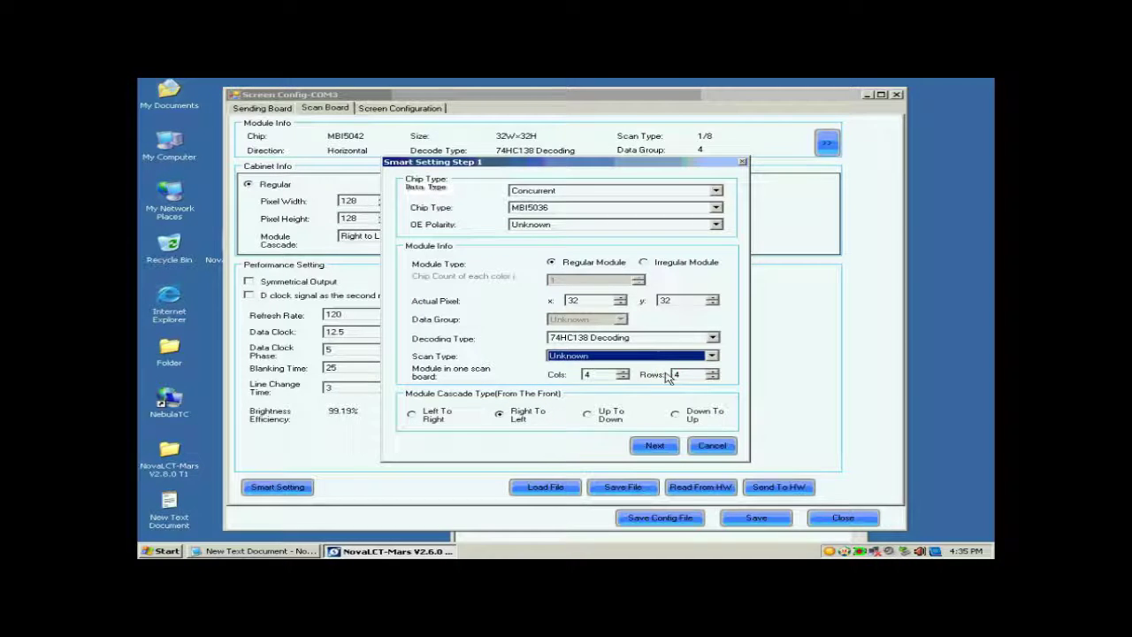
# Step: Enter 1 for the module columns and 1 for the module rows
pyautogui.doubleClick(616, 375)
pyautogui.write('1')
pyautogui.press('Tab')
pyautogui.write('1')
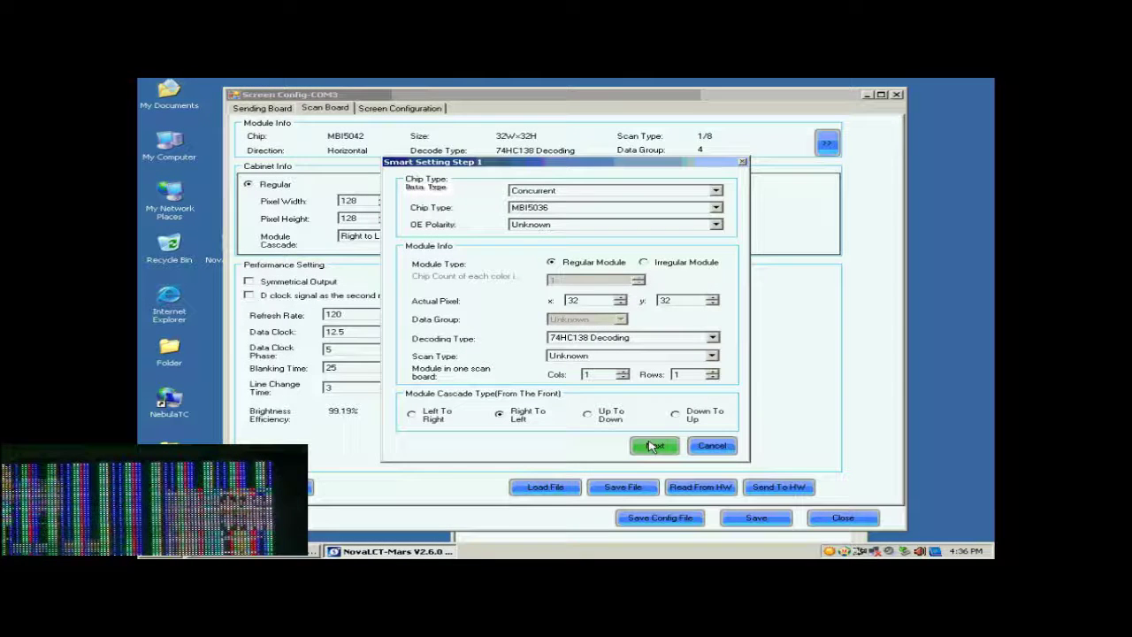
# Step: Report the module as black, preview statuses 2–4, and accept the colour mapping
pyautogui.click(653, 447)
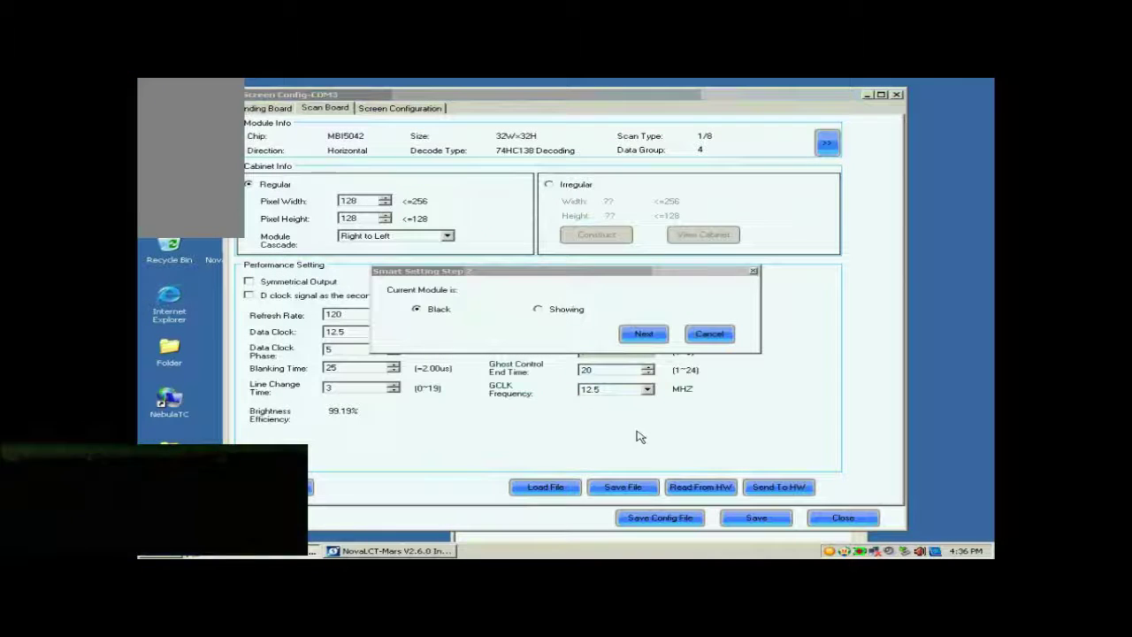
pyautogui.click(638, 336)
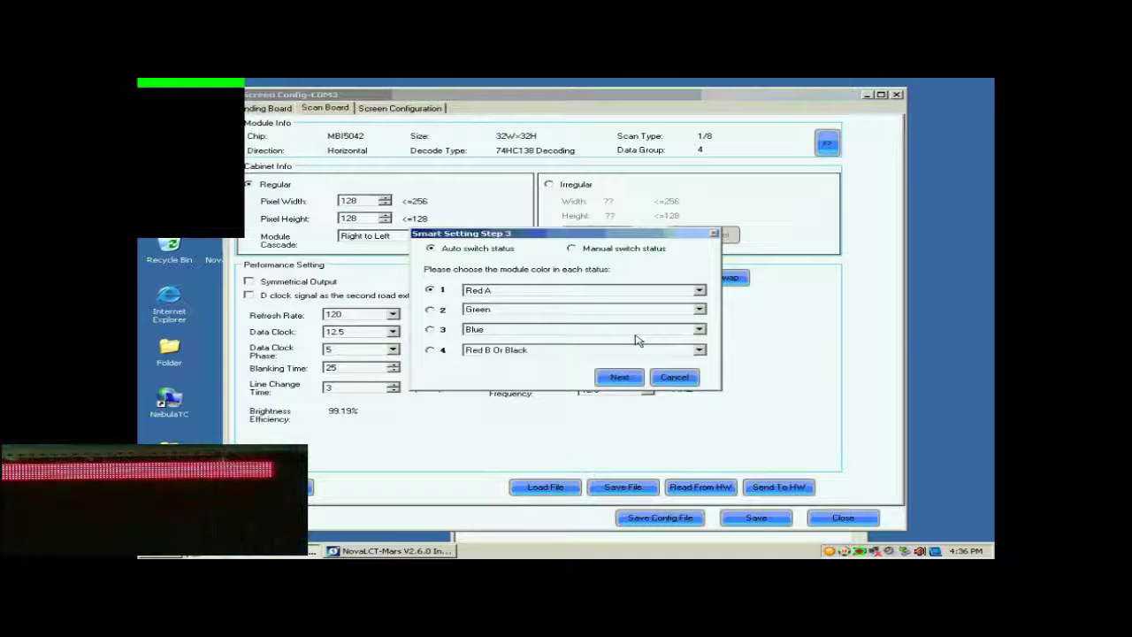
pyautogui.click(431, 309)
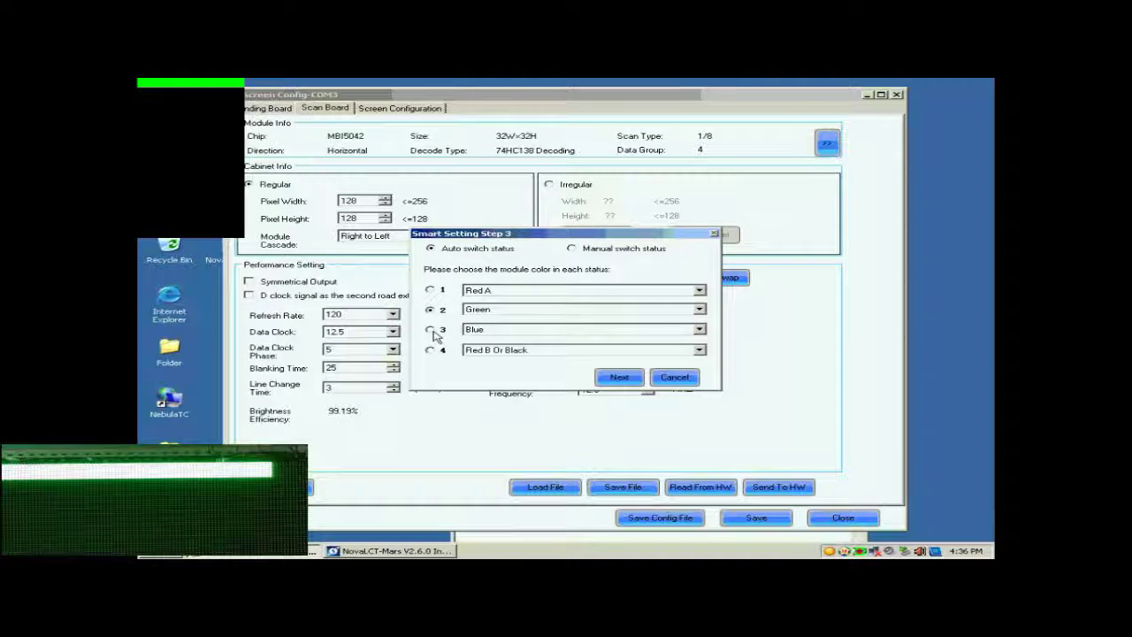
pyautogui.click(432, 331)
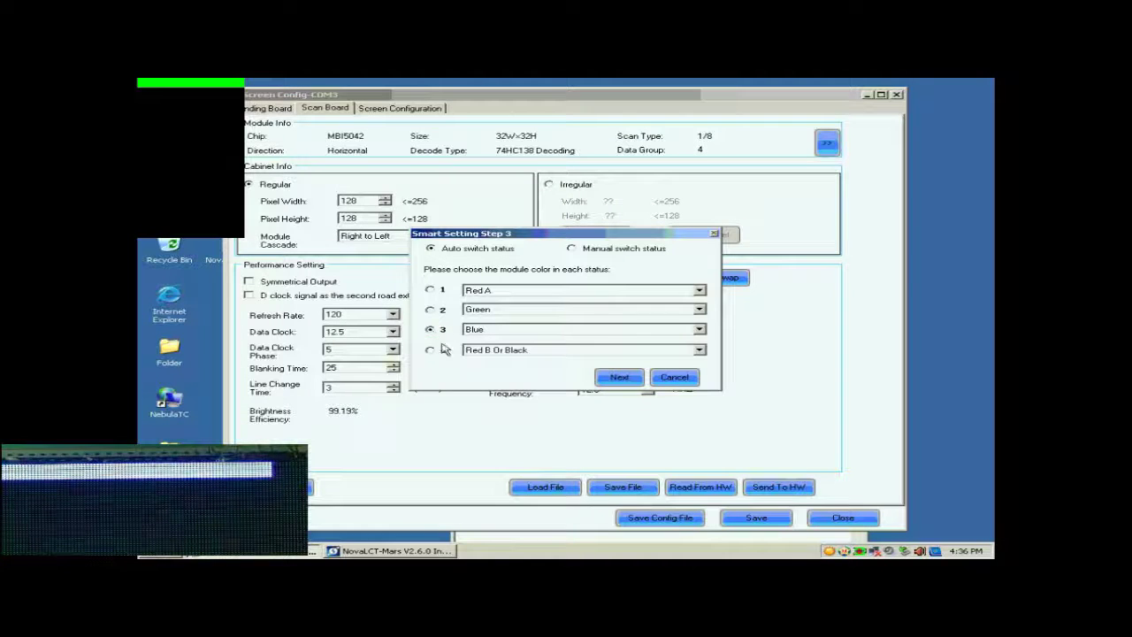
pyautogui.click(431, 351)
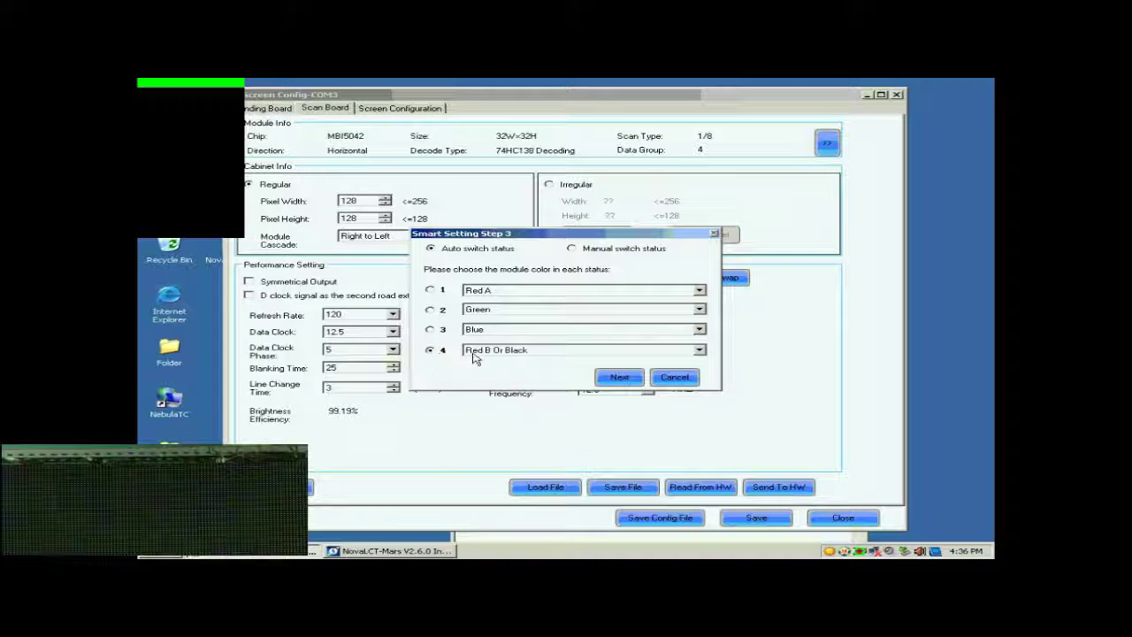
pyautogui.click(620, 376)
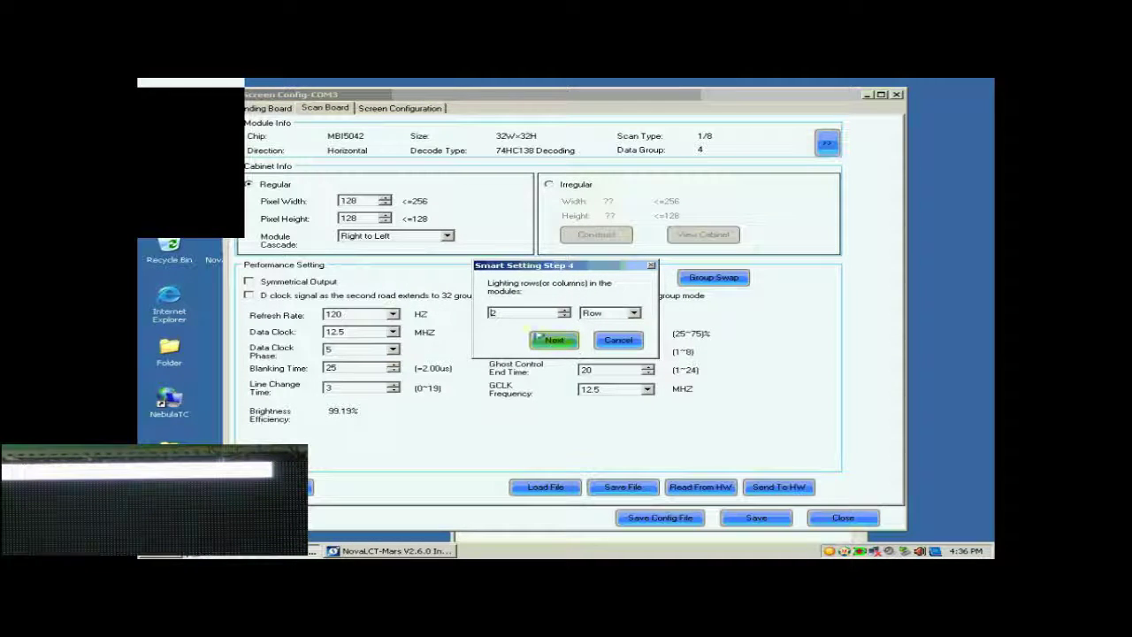
# Step: Enter 8 as the lighting rows and advance to the point-mapping grid
pyautogui.moveTo(519, 314); pyautogui.dragTo(451, 310)
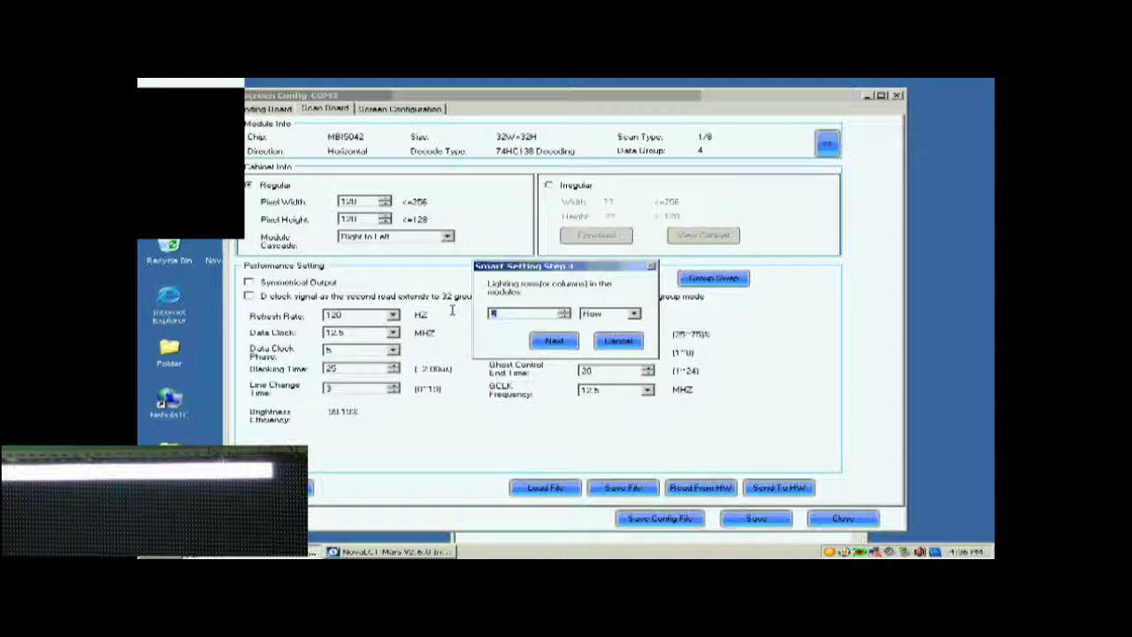
pyautogui.write('8')
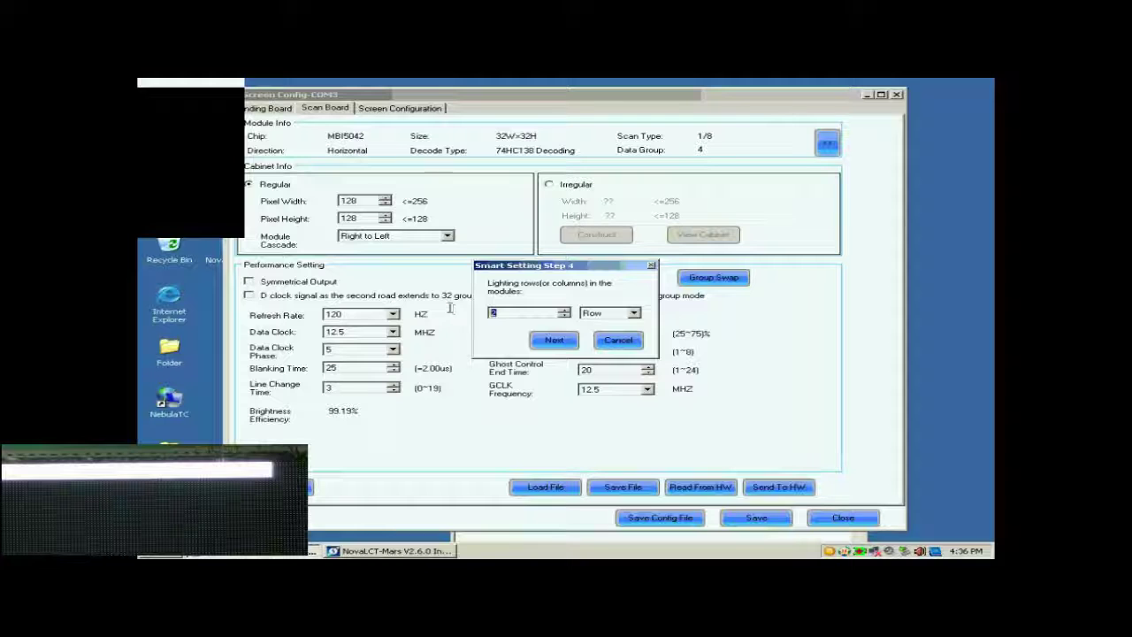
pyautogui.click(556, 341)
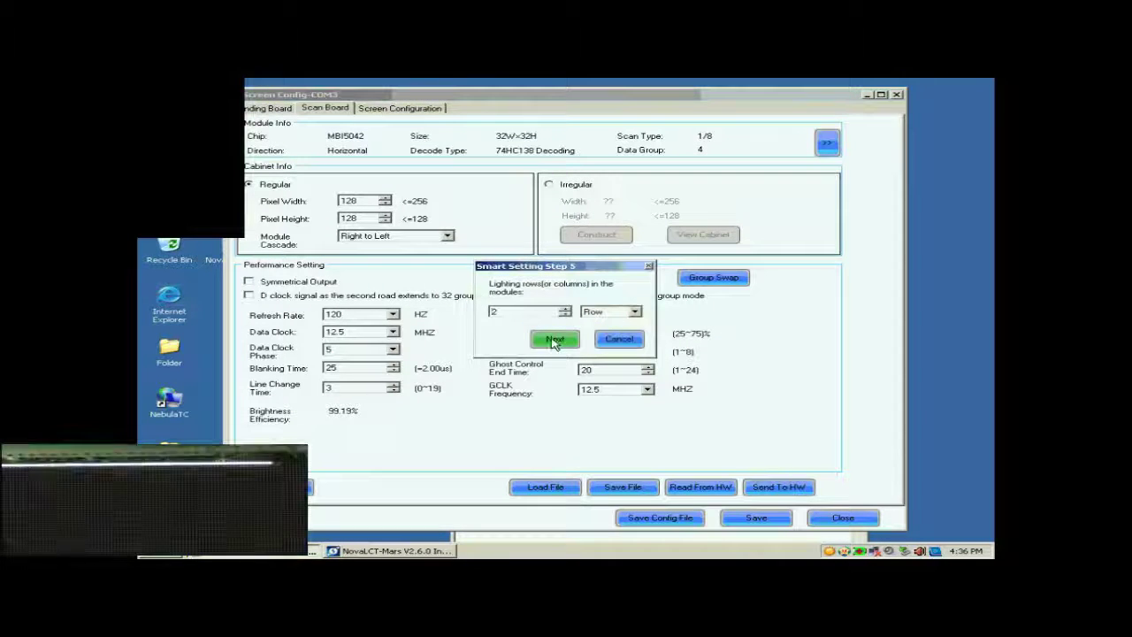
pyautogui.doubleClick(531, 311)
pyautogui.write('81')
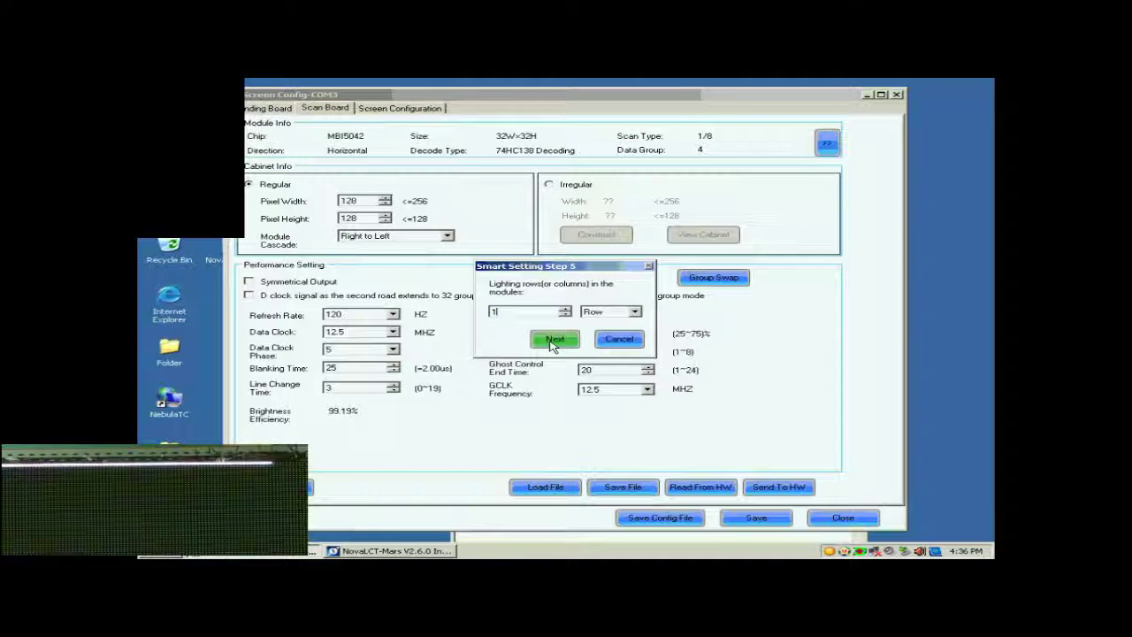
pyautogui.click(555, 341)
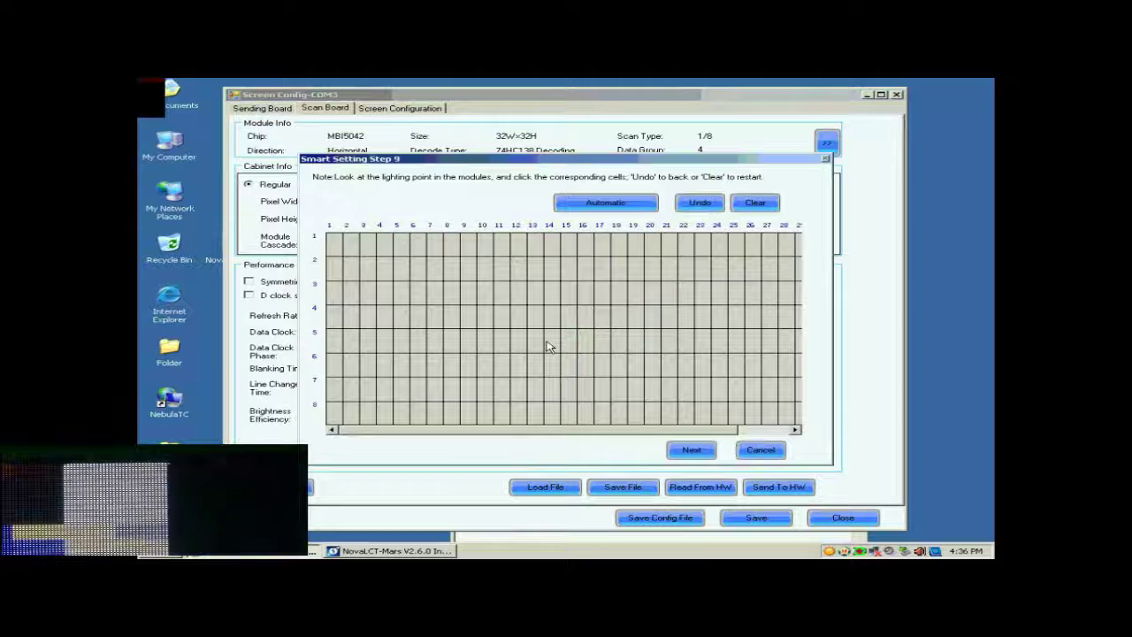
# Step: Mark points 1–17 along row 1, then auto-fill the rest of the row through 28
pyautogui.click(336, 250)
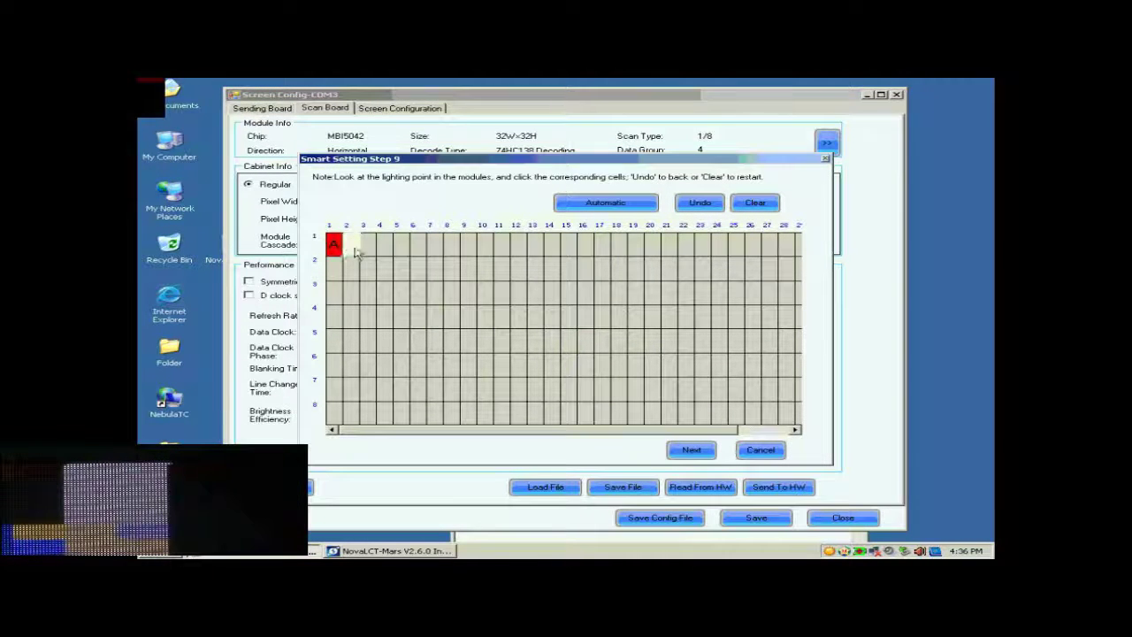
pyautogui.click(354, 246)
pyautogui.click(370, 248)
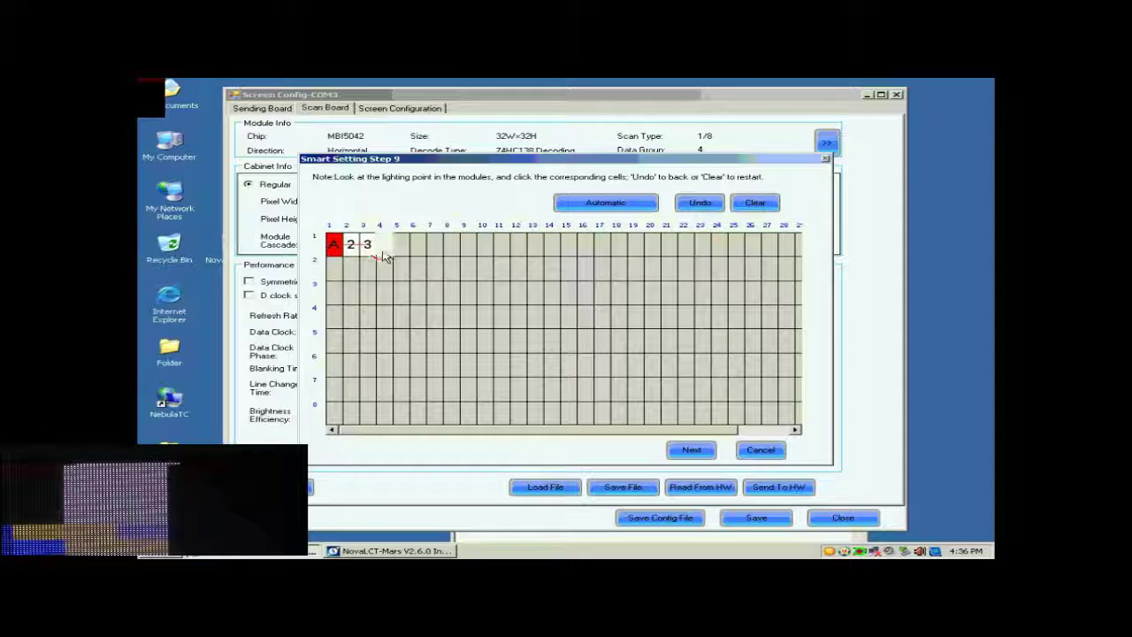
pyautogui.click(386, 249)
pyautogui.click(400, 250)
pyautogui.click(416, 248)
pyautogui.click(435, 248)
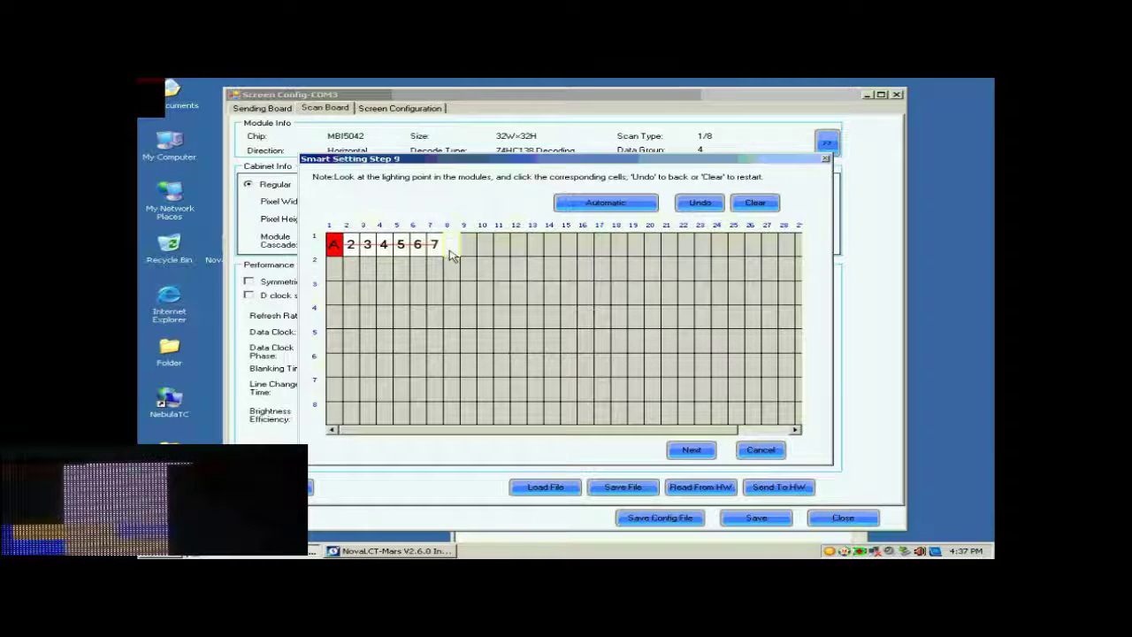
pyautogui.click(451, 248)
pyautogui.click(468, 248)
pyautogui.click(483, 249)
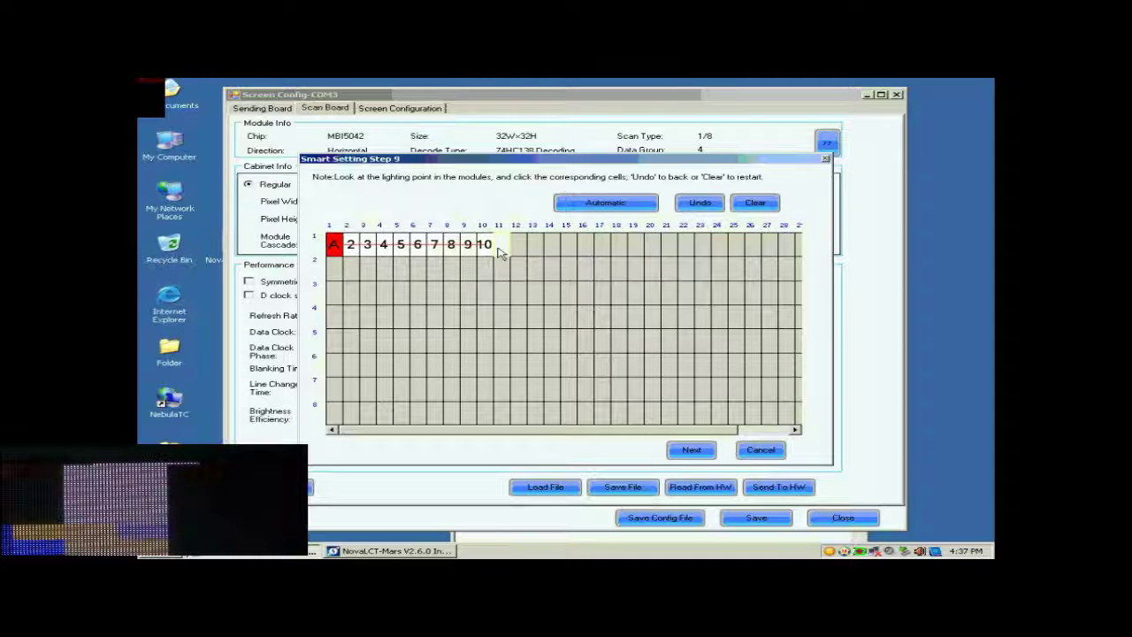
pyautogui.click(500, 249)
pyautogui.click(517, 248)
pyautogui.click(533, 249)
pyautogui.click(550, 248)
pyautogui.click(567, 249)
pyautogui.click(583, 248)
pyautogui.click(600, 249)
pyautogui.click(601, 207)
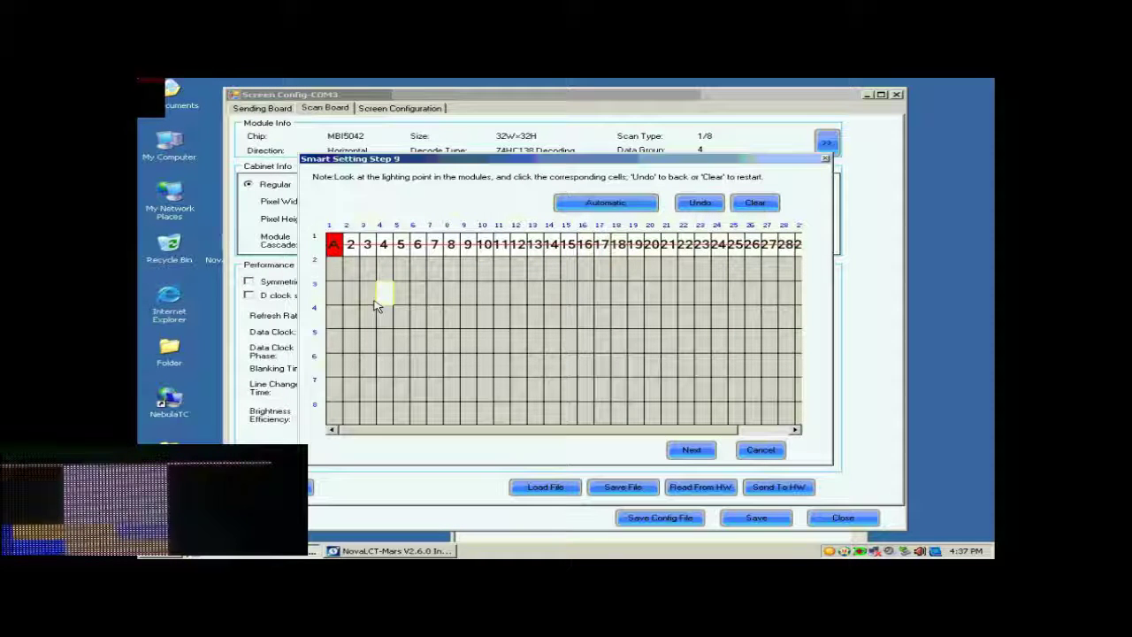
# Step: Mark column 1 for rows B–H to finish the line table, then apply the smart setting
pyautogui.click(337, 269)
pyautogui.click(337, 293)
pyautogui.click(337, 317)
pyautogui.click(336, 340)
pyautogui.click(334, 364)
pyautogui.click(334, 389)
pyautogui.click(331, 412)
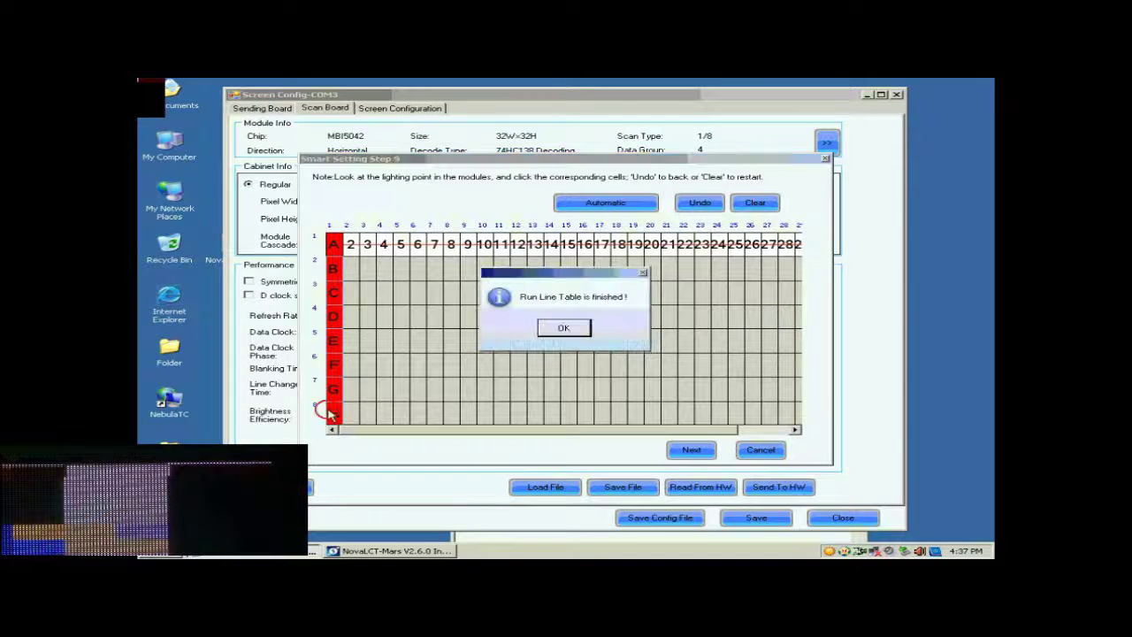
pyautogui.click(564, 330)
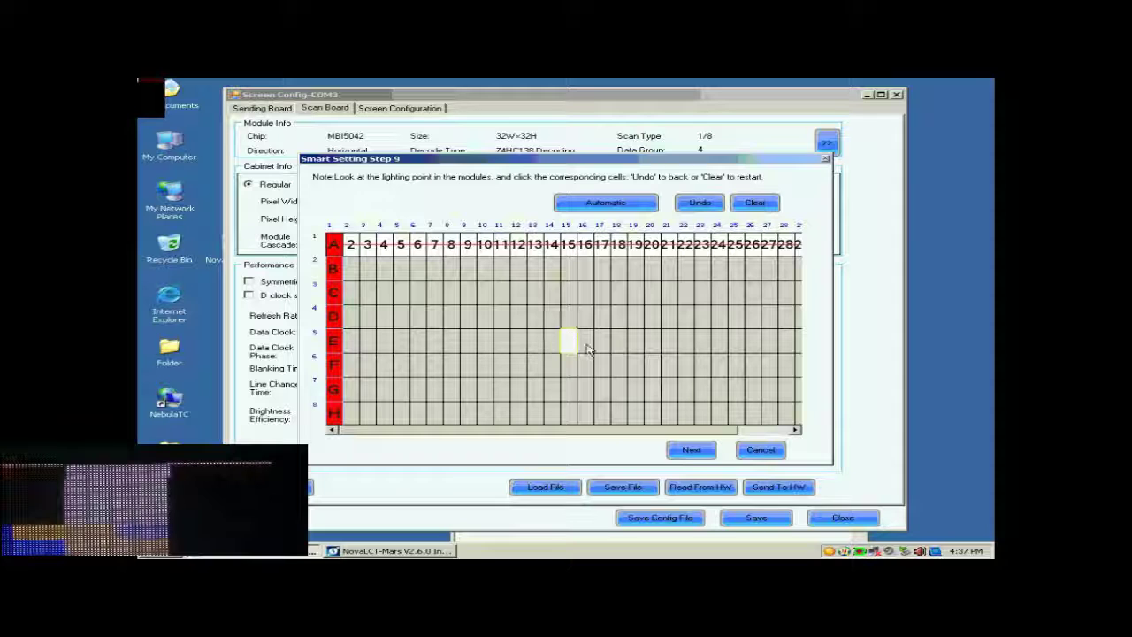
pyautogui.click(692, 452)
# Step: Close the smart setting without saving the module and enter 128 × 128 cabinet pixels
pyautogui.click(570, 331)
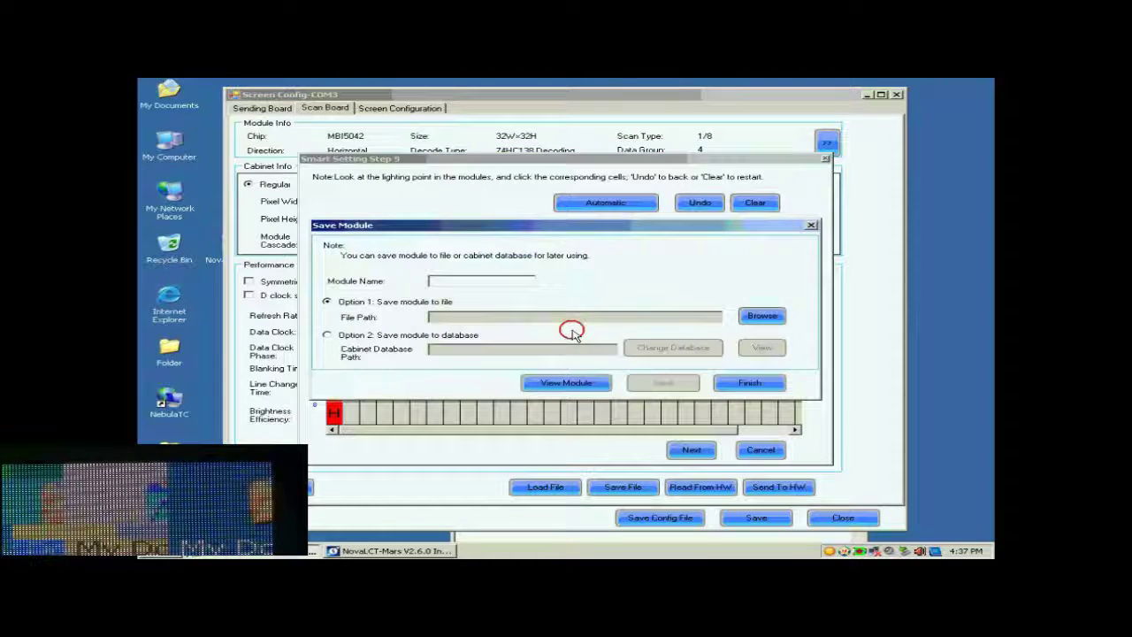
pyautogui.click(751, 386)
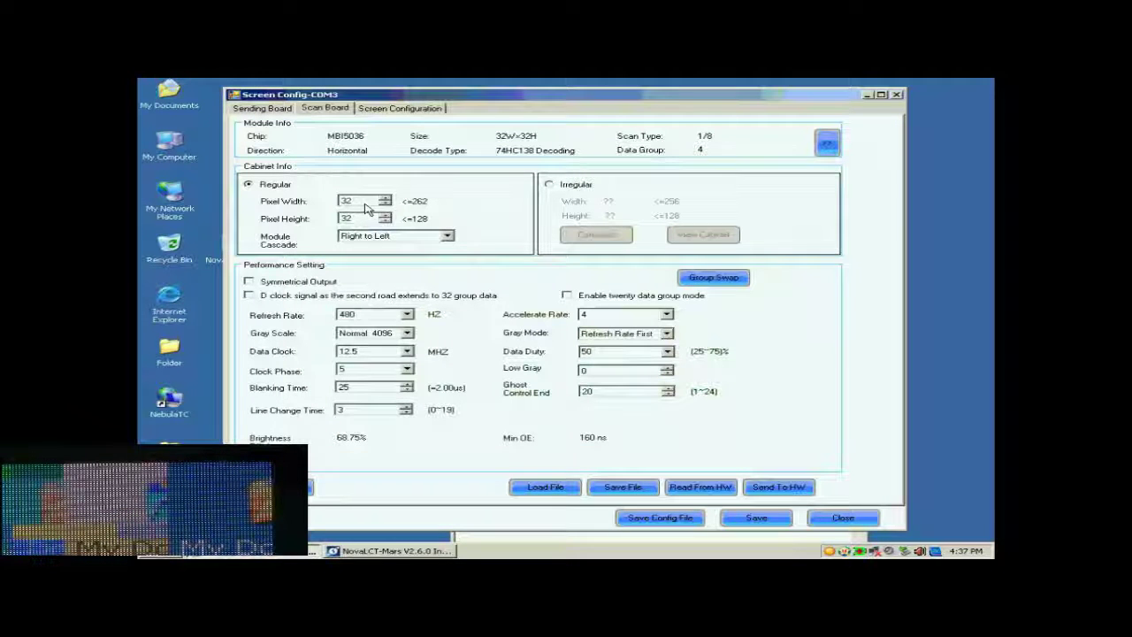
pyautogui.write('12')
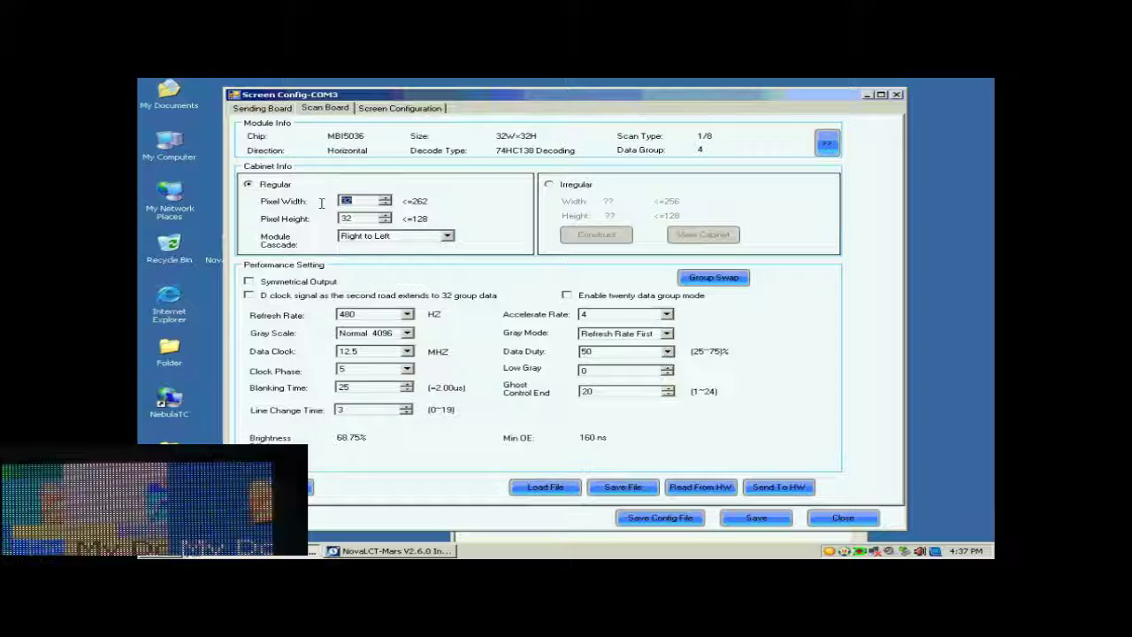
pyautogui.write('8')
pyautogui.press('Tab')
pyautogui.write('128')
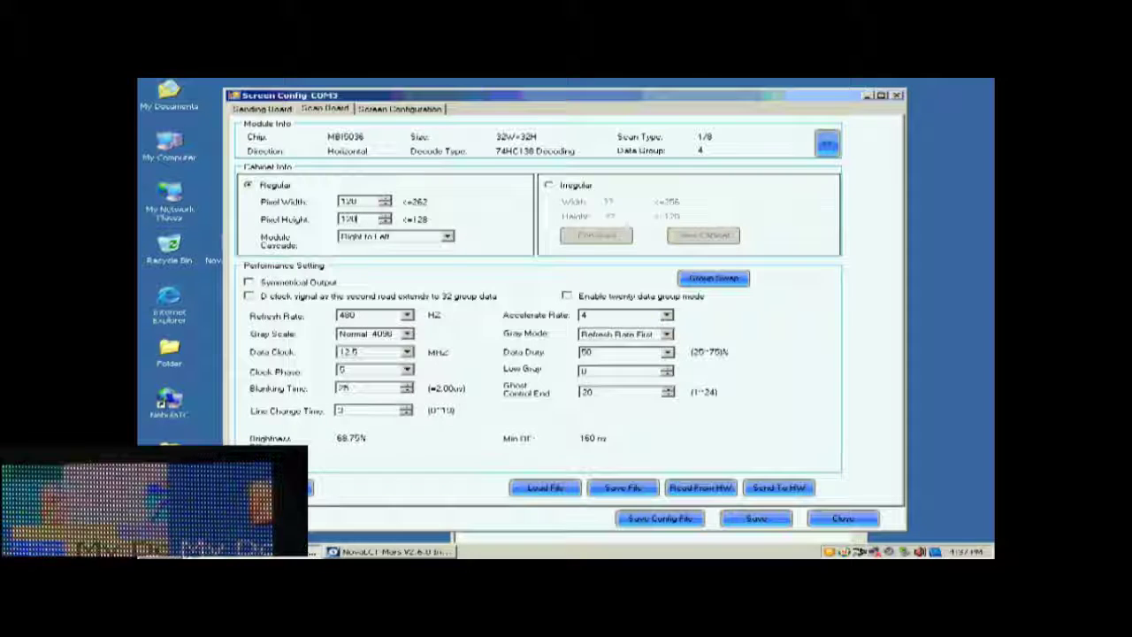
# Step: Choose Normal 16384 gray scale, Refresh Rate First, accelerate 16, 2880 Hz refresh, 17.9 MHz clock
pyautogui.click(408, 333)
pyautogui.click(397, 394)
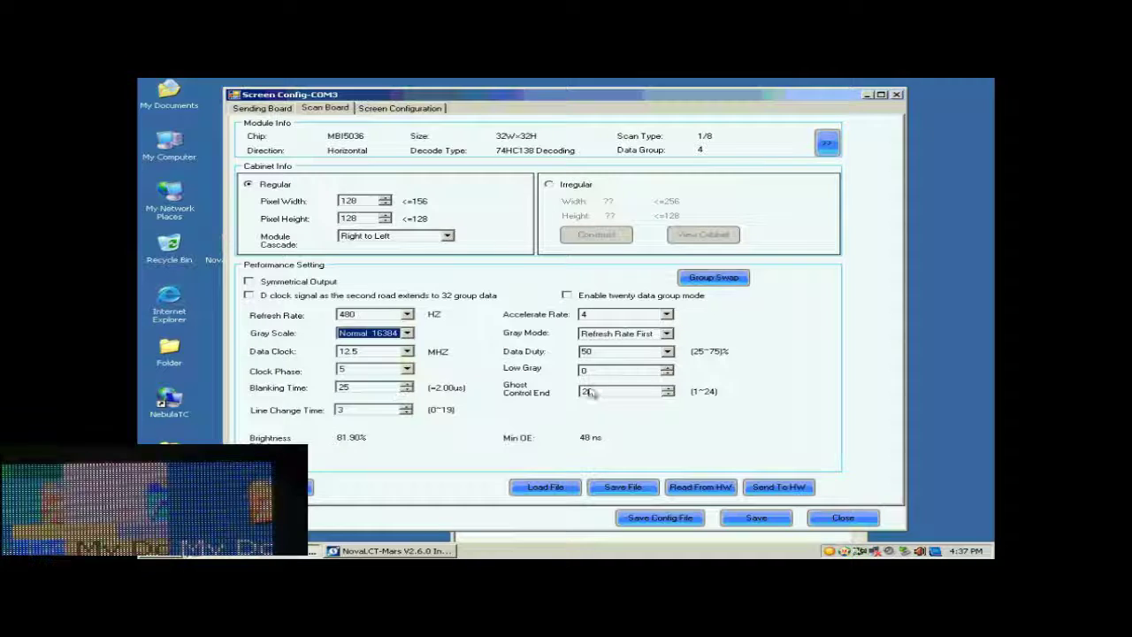
pyautogui.click(666, 337)
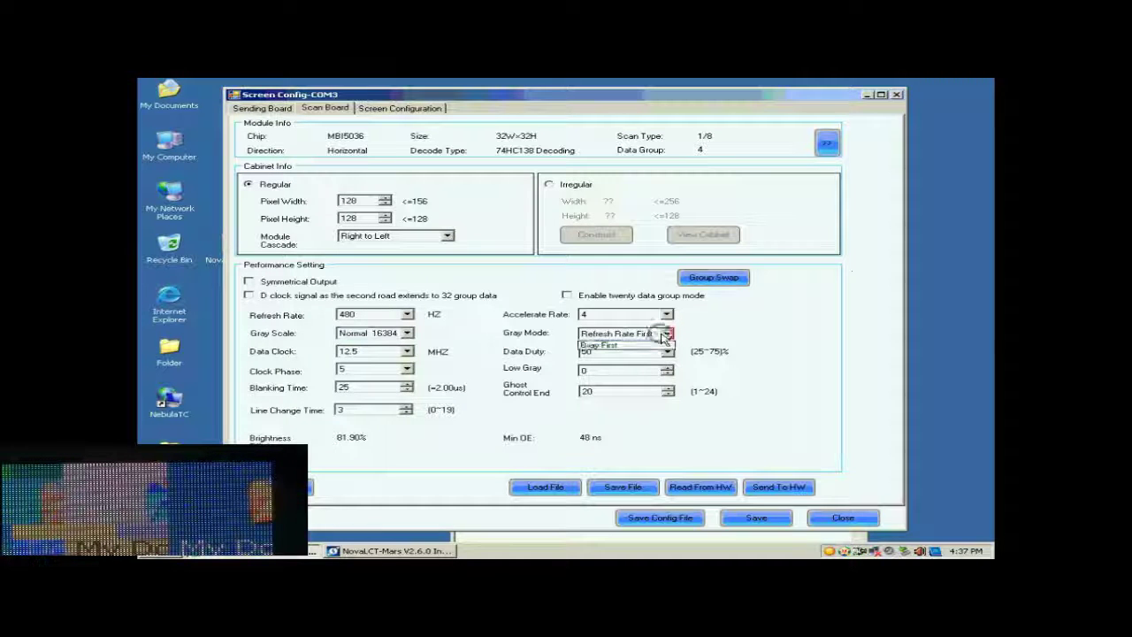
pyautogui.click(665, 335)
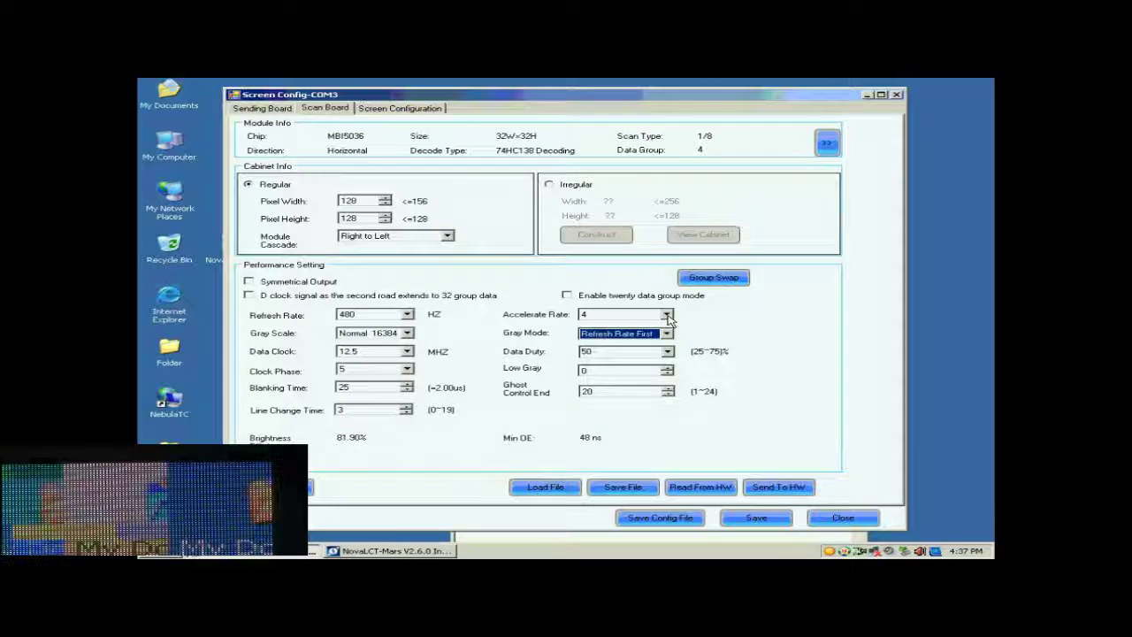
pyautogui.click(667, 316)
pyautogui.click(624, 358)
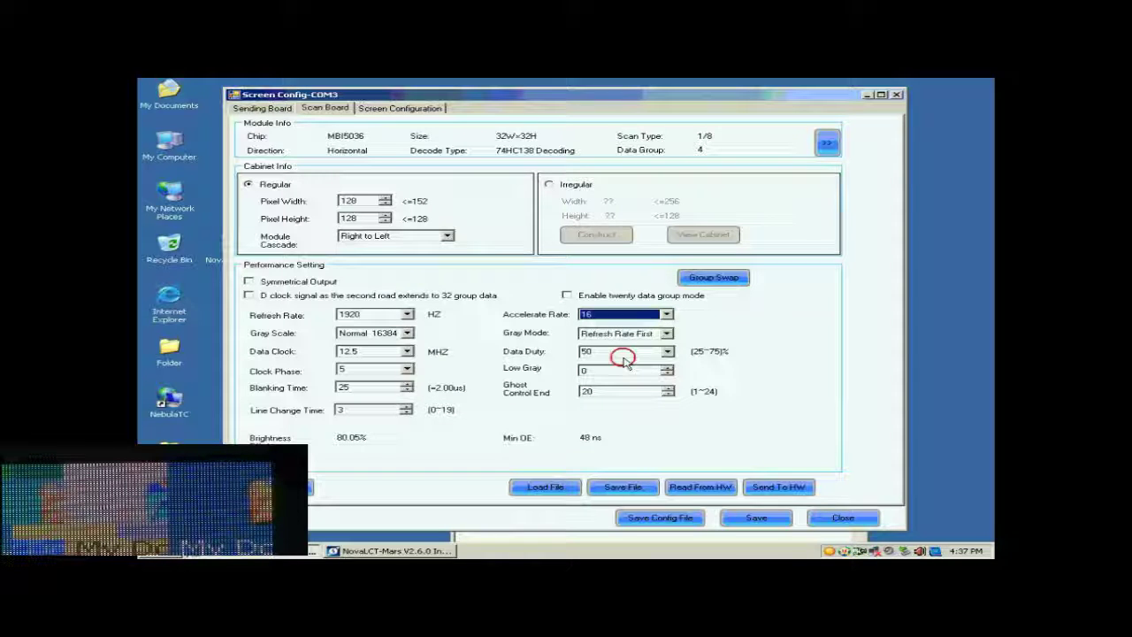
pyautogui.click(407, 315)
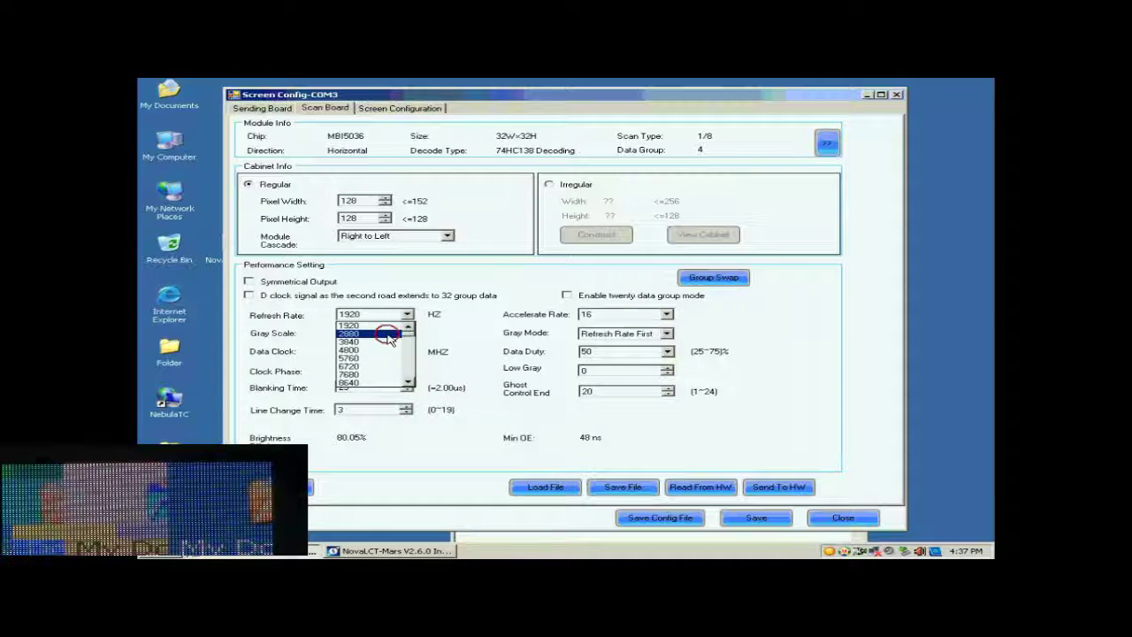
pyautogui.click(387, 334)
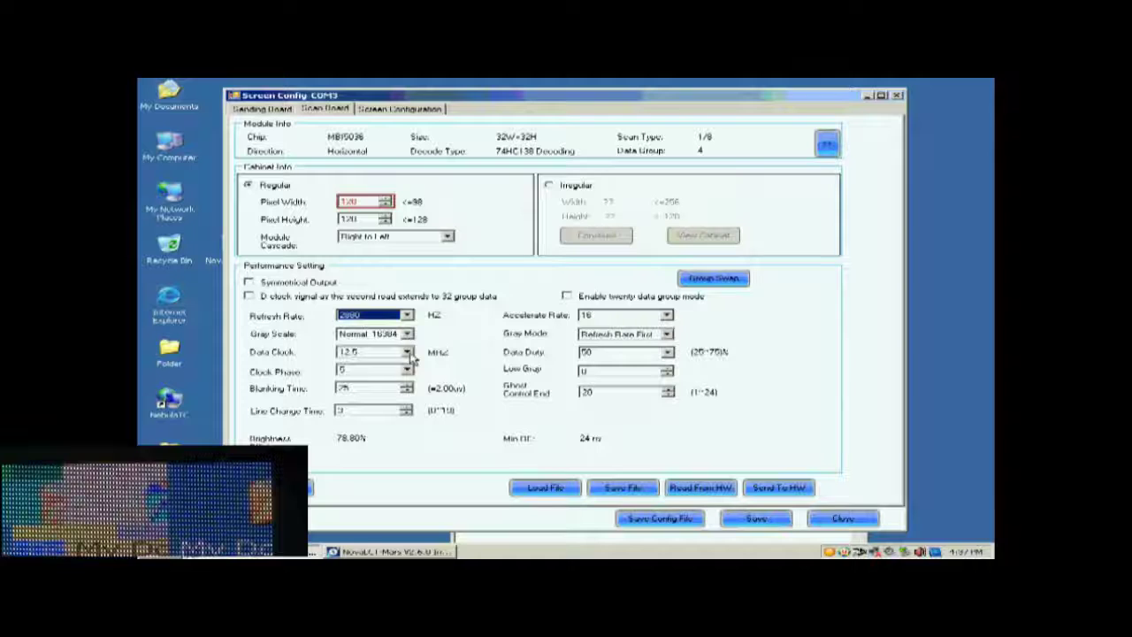
pyautogui.click(407, 352)
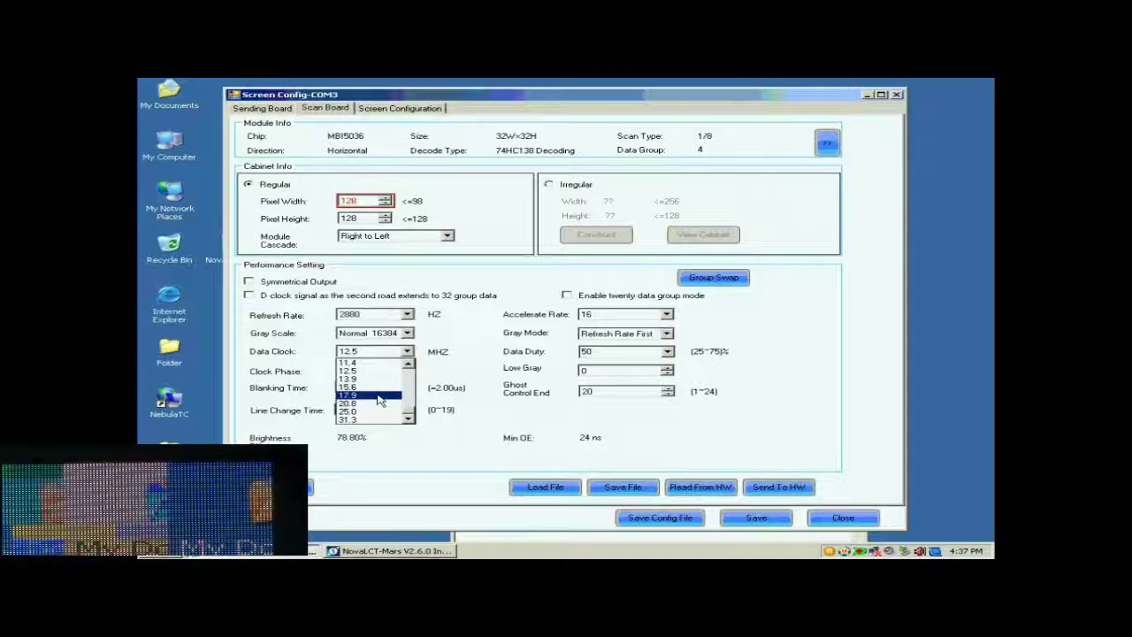
pyautogui.click(380, 397)
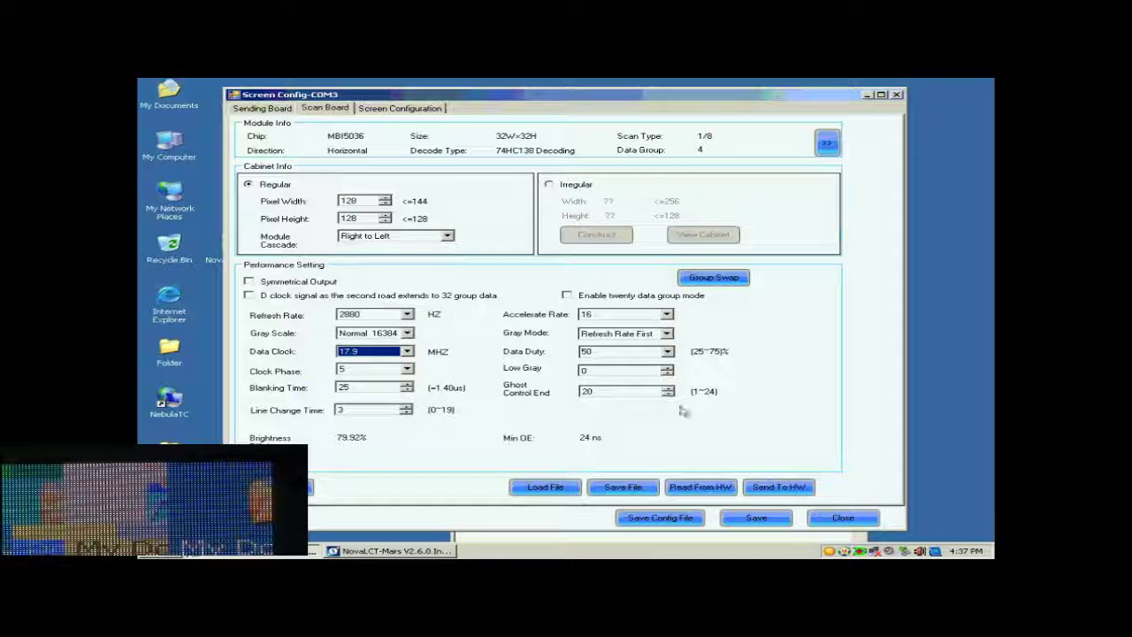
# Step: Use Send To HW with All Scan Boards selected to push the parameters
pyautogui.click(774, 489)
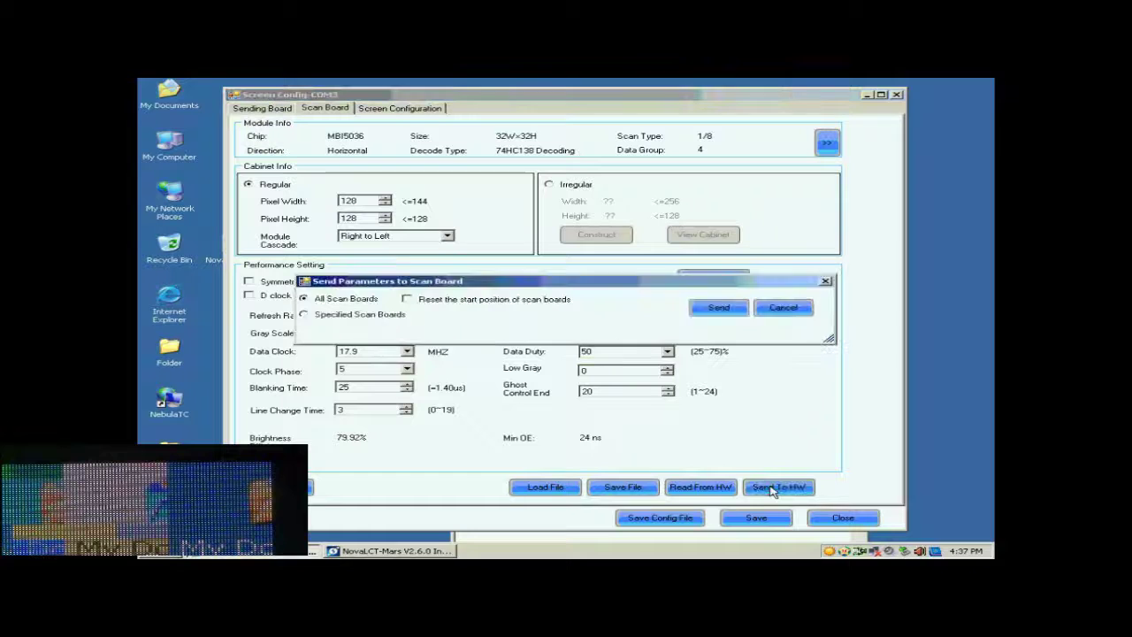
pyautogui.click(718, 308)
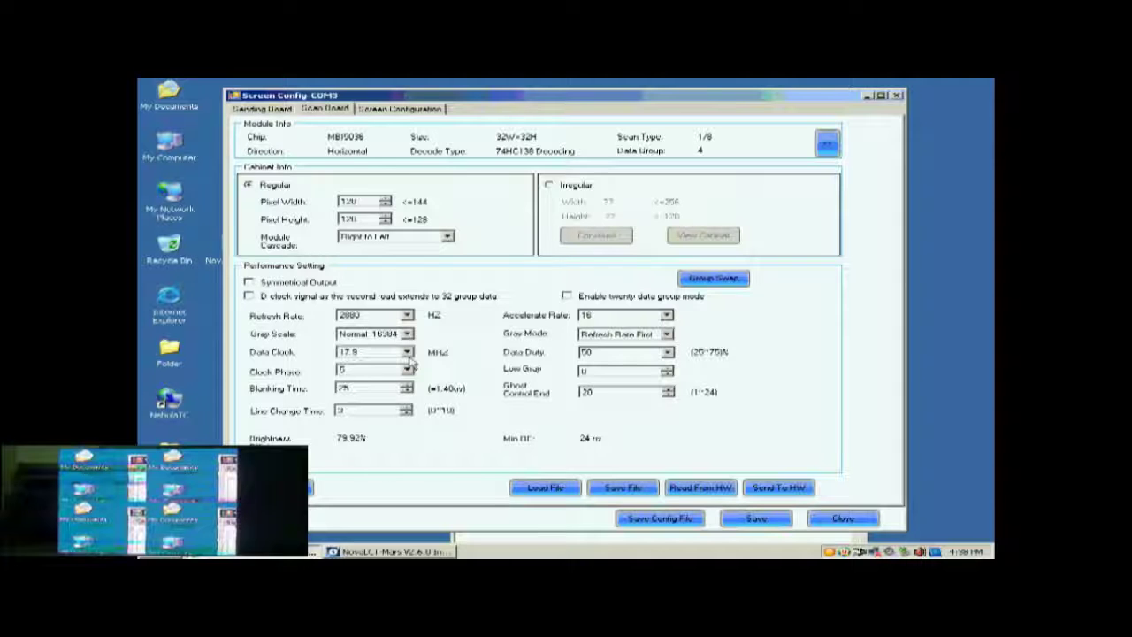
# Step: Set clock phase 1, resend to all scan boards, and save the parameters to hardware
pyautogui.click(406, 370)
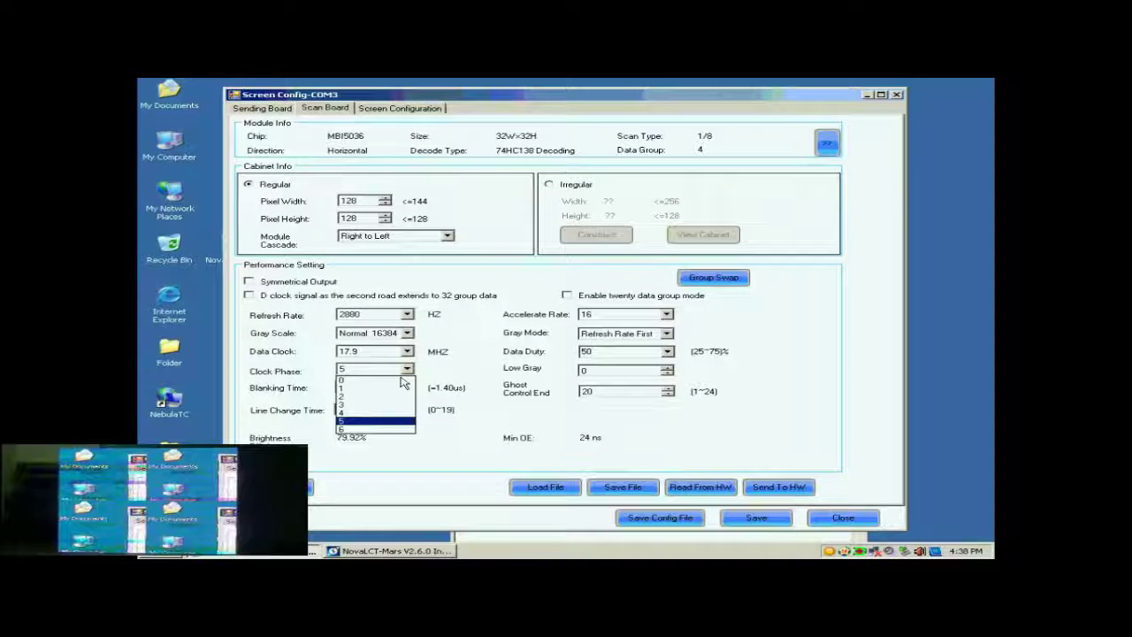
pyautogui.click(381, 388)
pyautogui.click(773, 489)
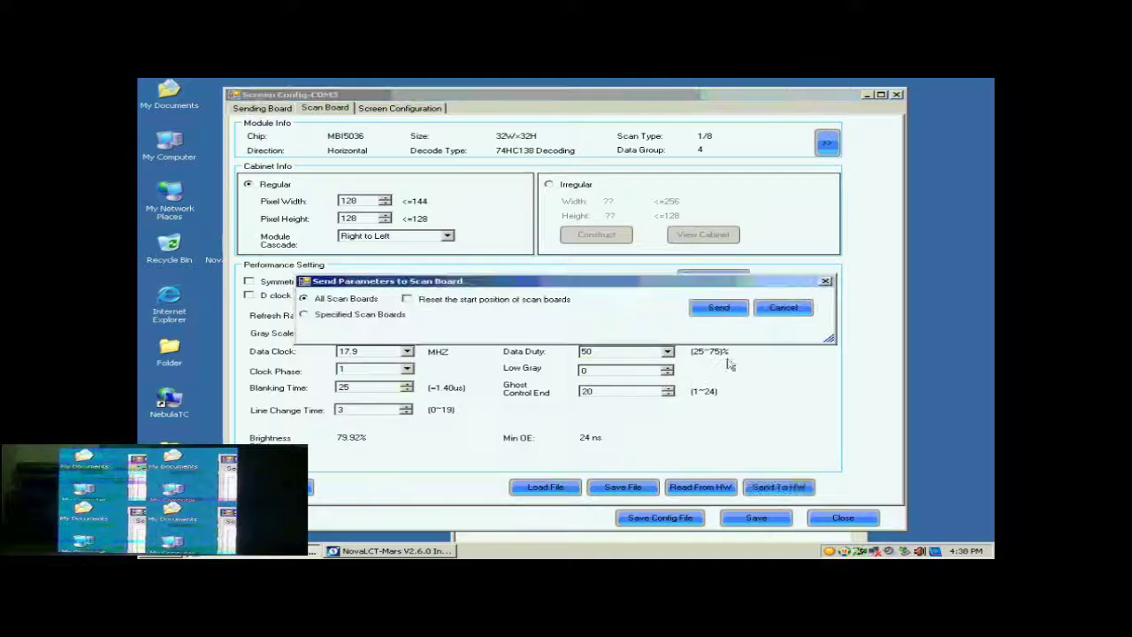
pyautogui.click(720, 313)
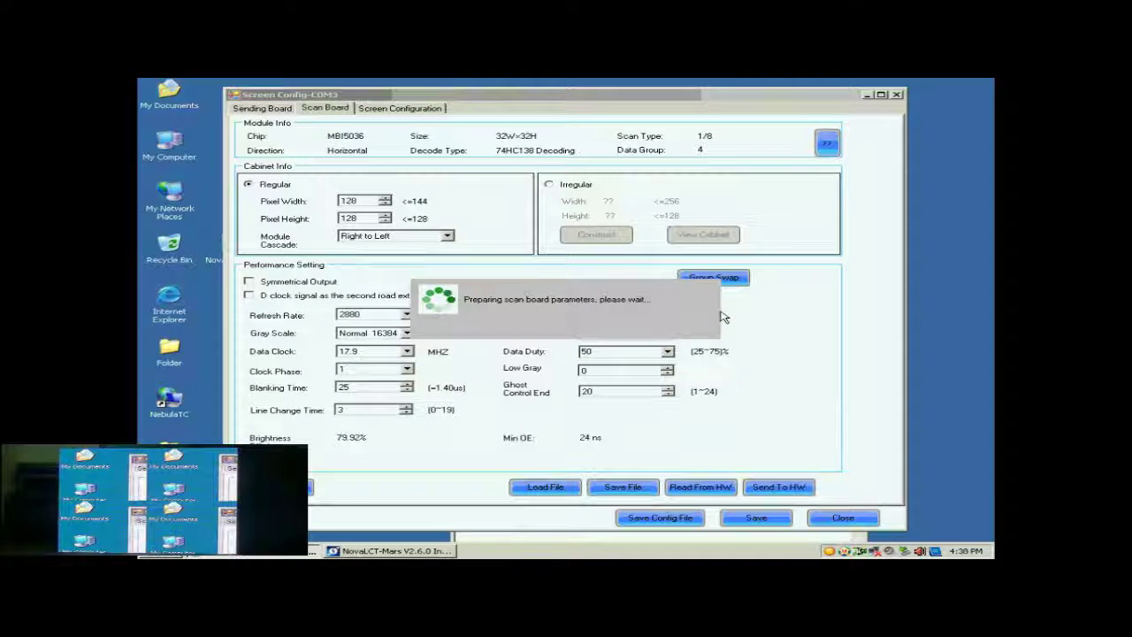
pyautogui.click(587, 328)
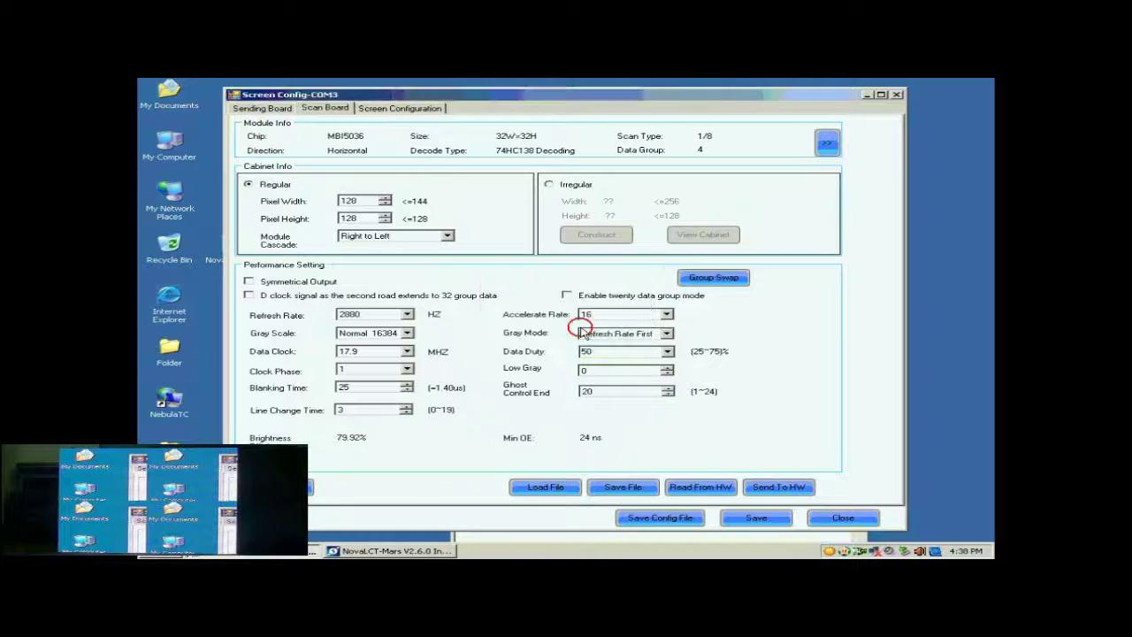
pyautogui.click(748, 519)
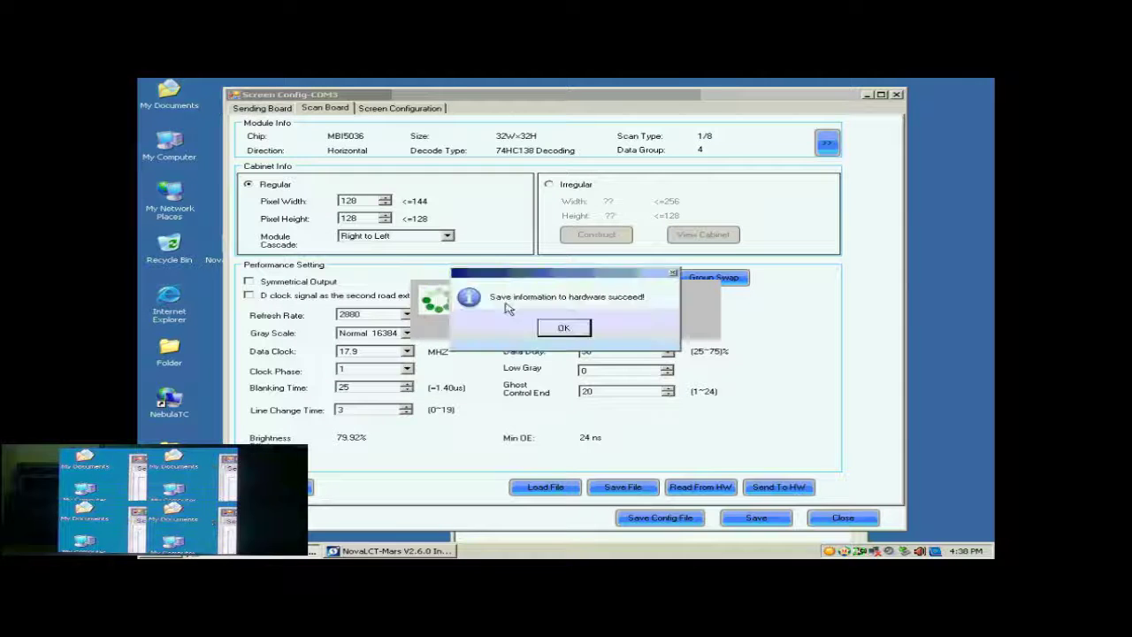
pyautogui.click(565, 324)
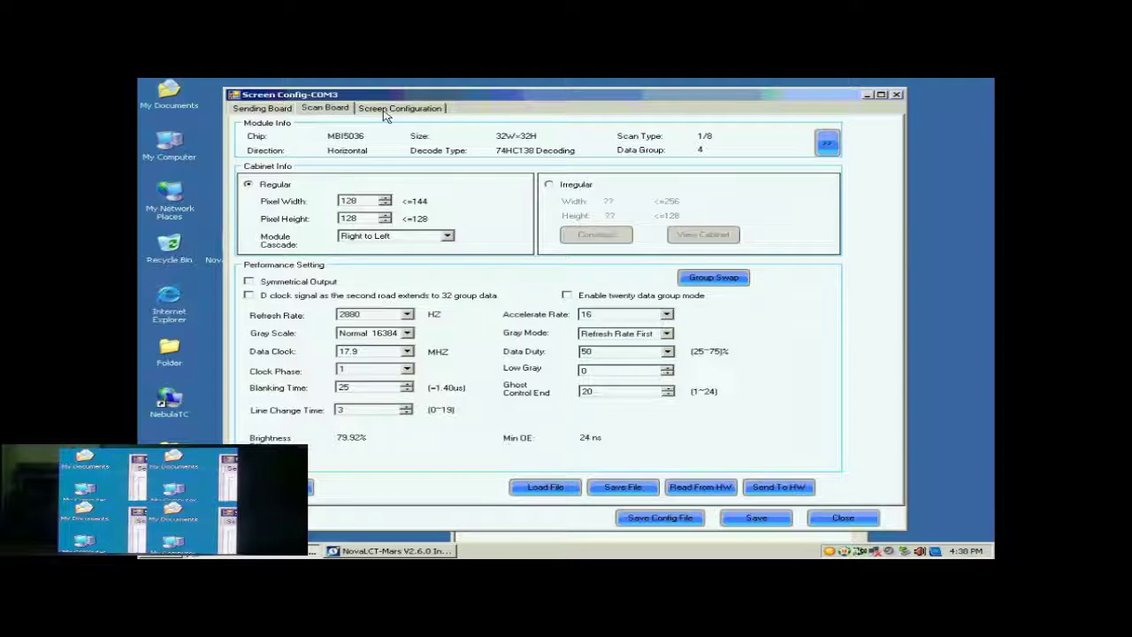
# Step: Start a Standard Screen layout in Screen Configuration using sending board 1
pyautogui.click(385, 110)
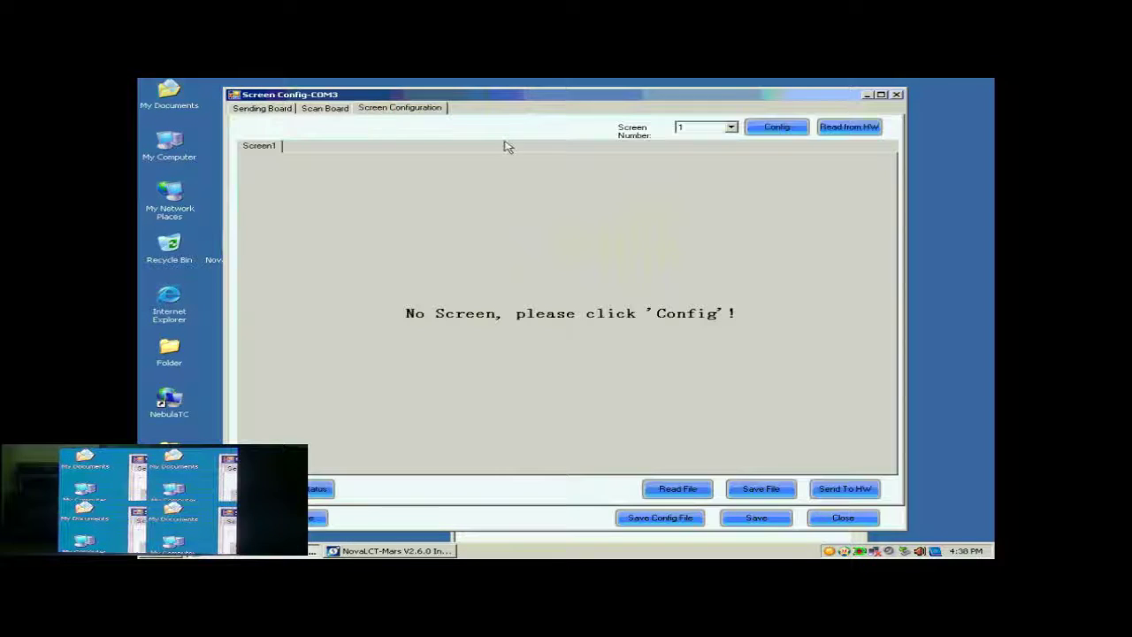
pyautogui.click(779, 129)
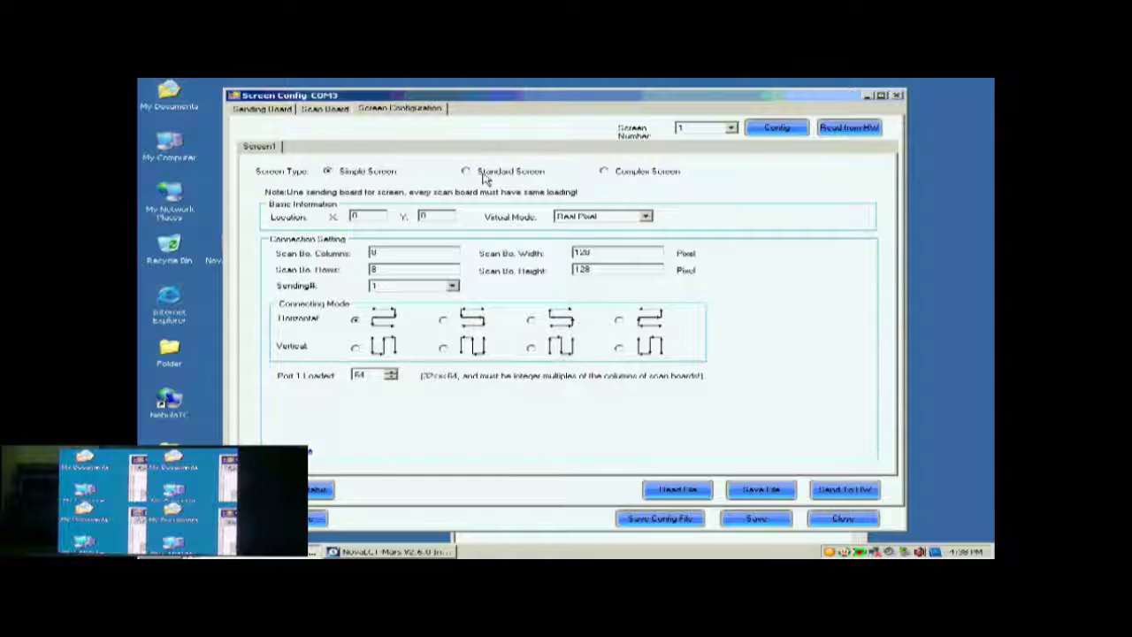
pyautogui.click(485, 177)
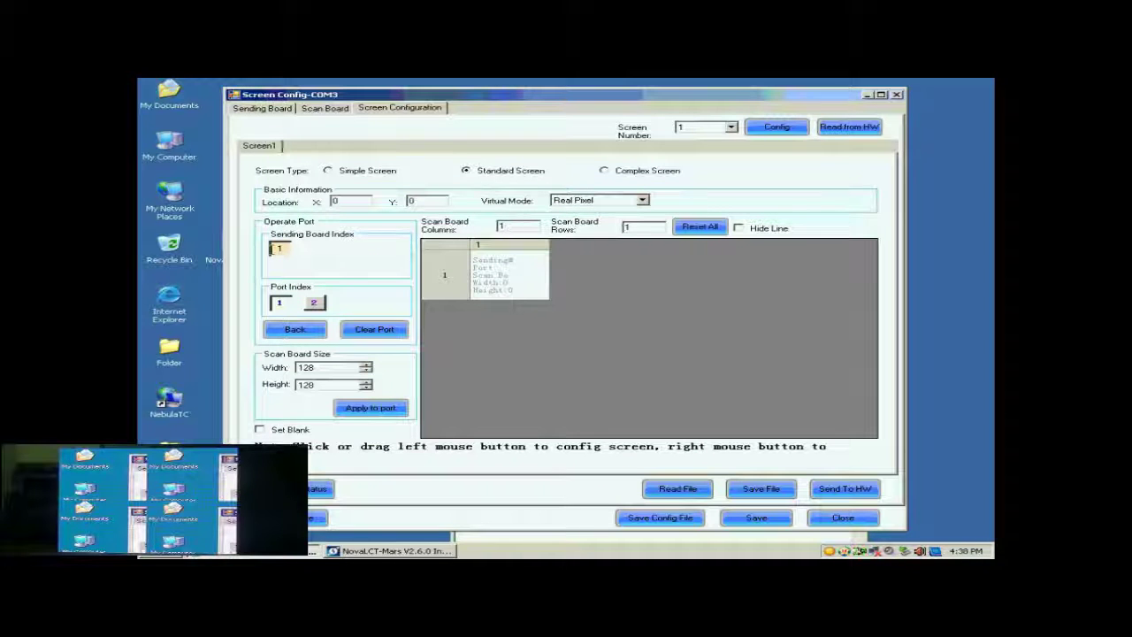
pyautogui.click(278, 251)
# Step: Set the scan board grid to 2 columns and 2 rows
pyautogui.doubleClick(501, 227)
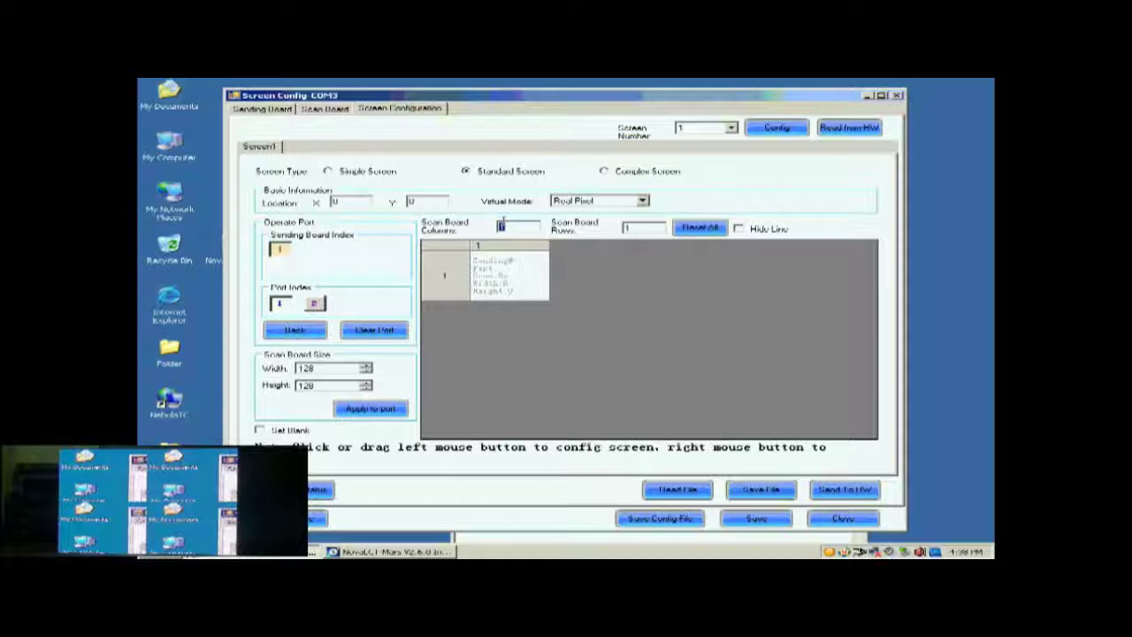
pyautogui.write('2')
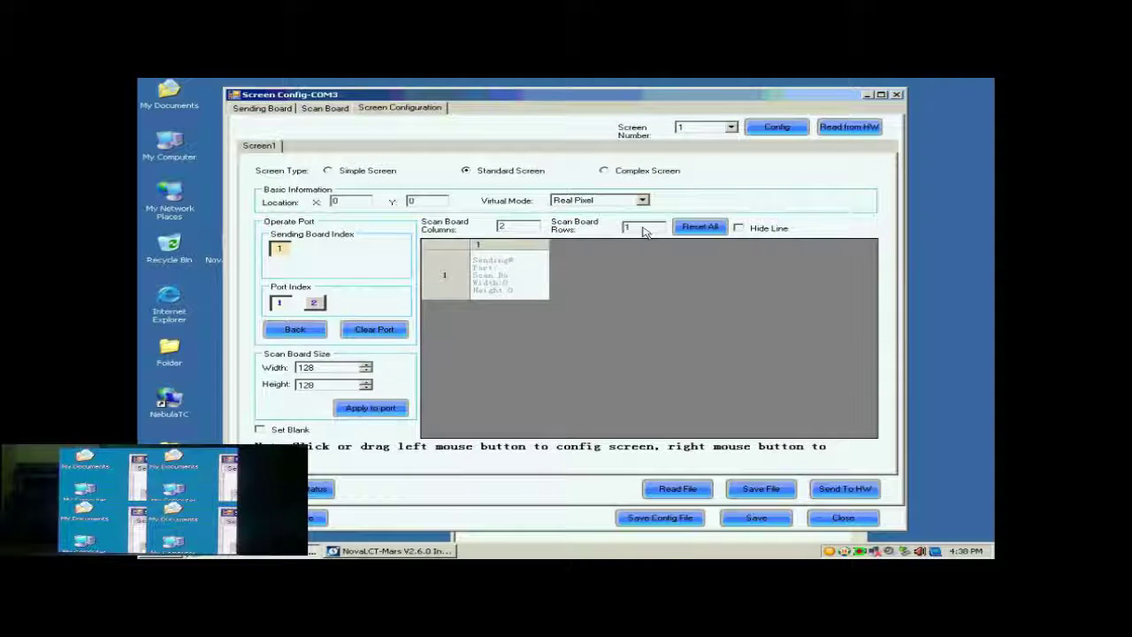
pyautogui.doubleClick(639, 227)
pyautogui.write('2')
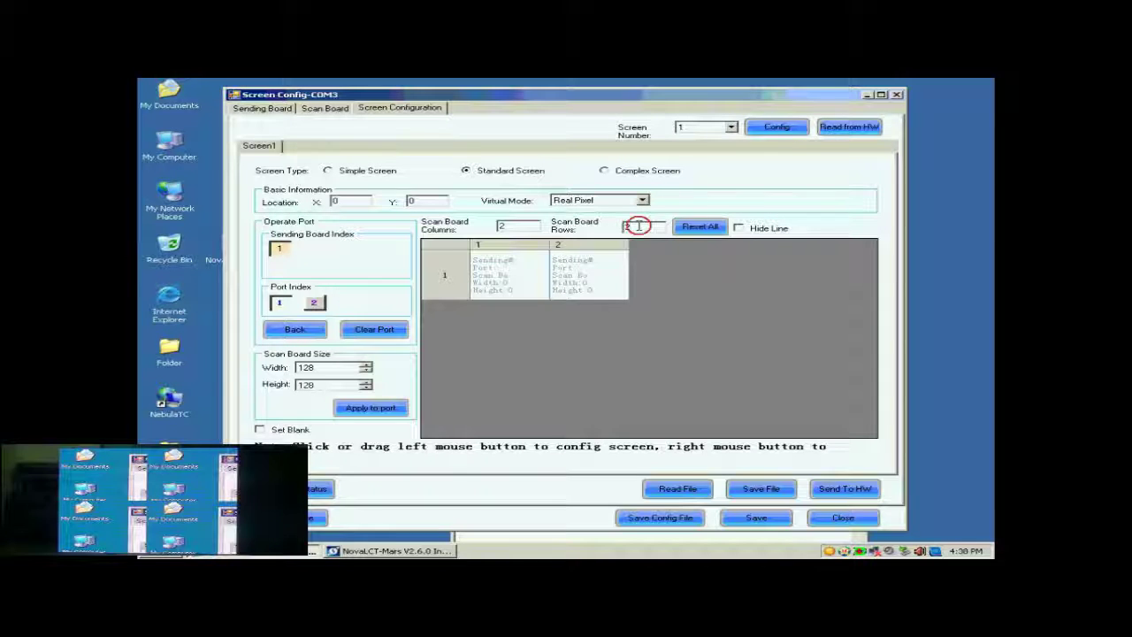
# Step: Apply 2 rows, map all four 128×128 scan boards to port 1, and send to hardware
pyautogui.click(692, 226)
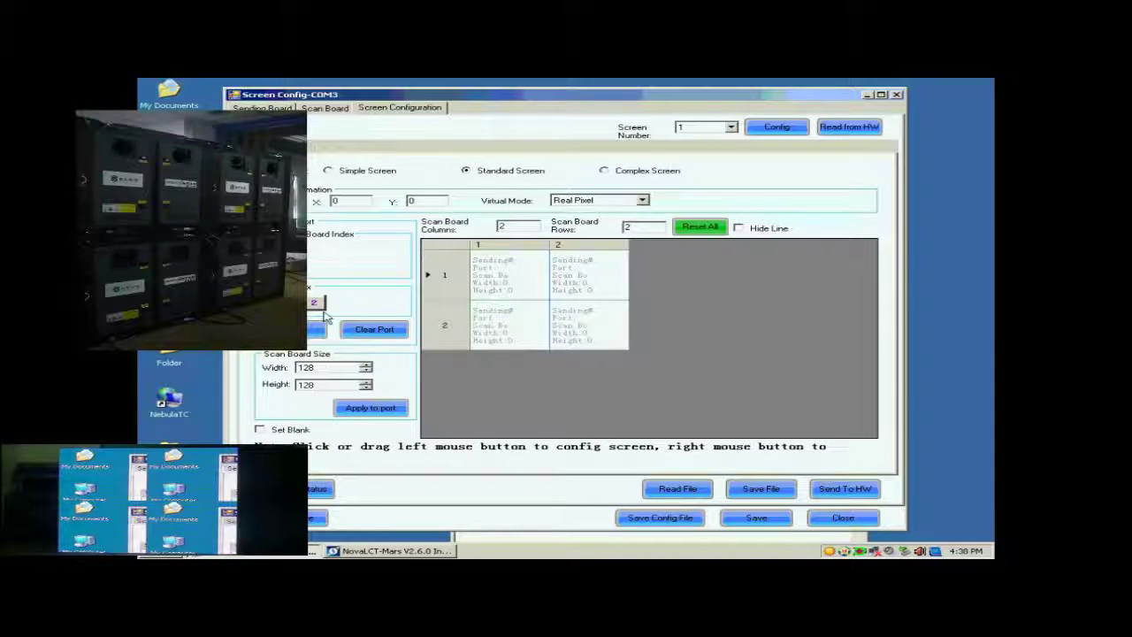
pyautogui.click(302, 367)
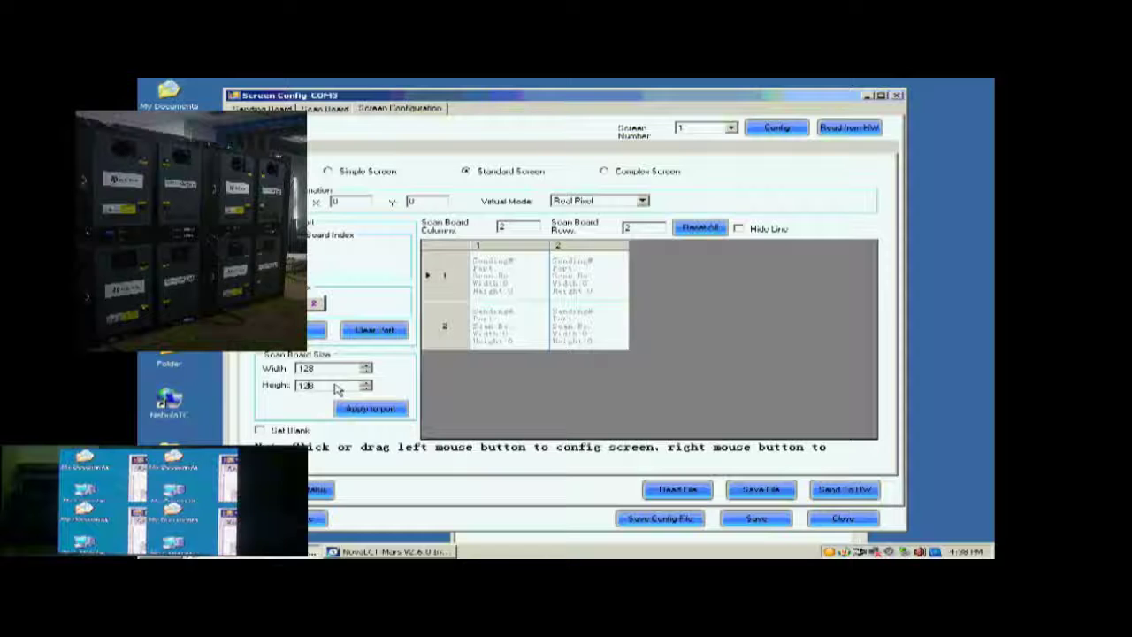
pyautogui.click(575, 282)
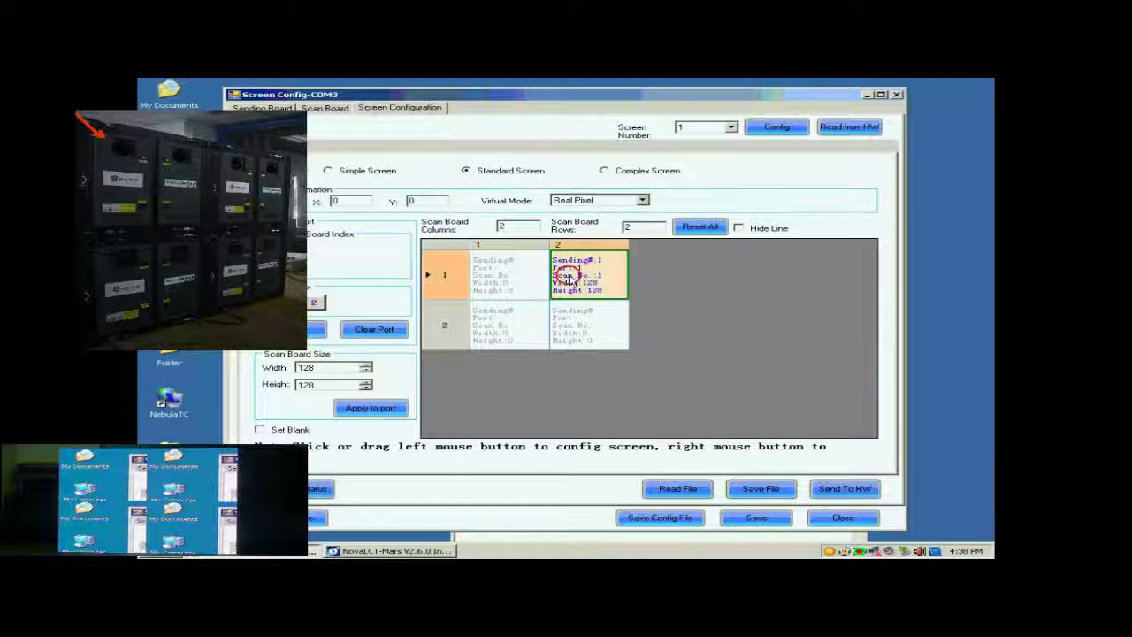
pyautogui.click(509, 283)
pyautogui.click(513, 322)
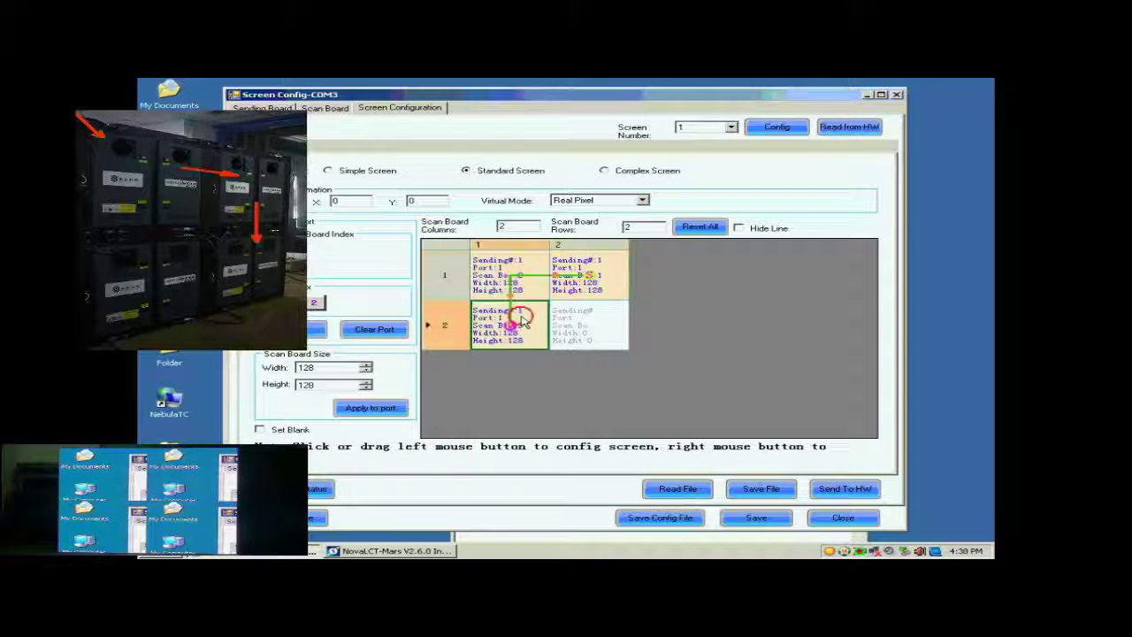
pyautogui.click(607, 336)
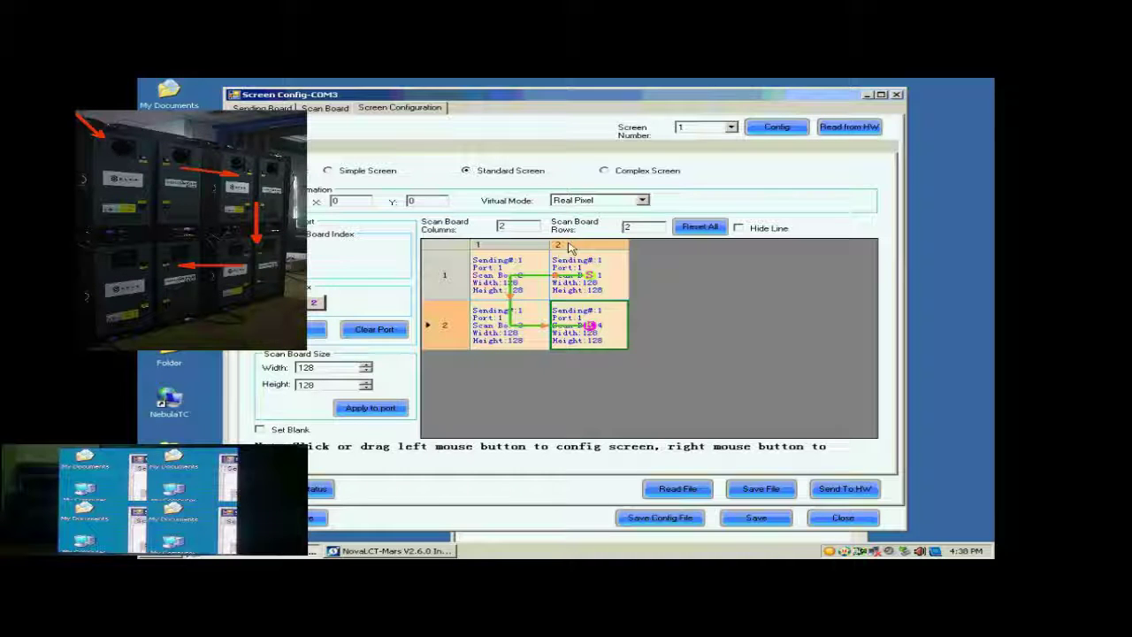
pyautogui.click(839, 492)
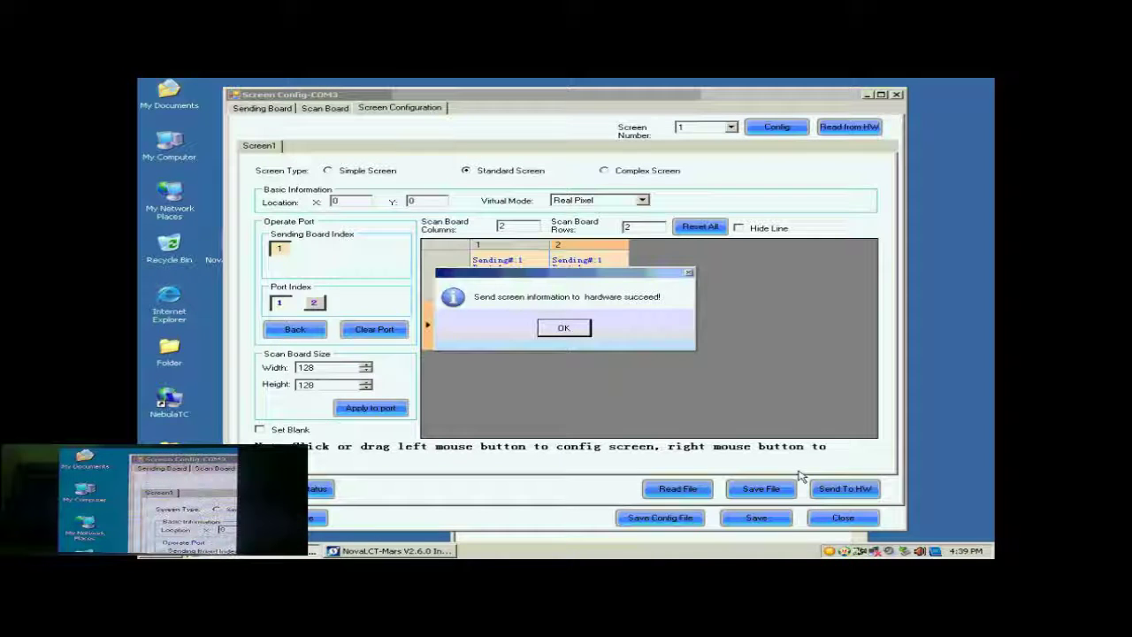
# Step: Acknowledge the send success, then save the 2×2 layout permanently to the hardware
pyautogui.click(564, 328)
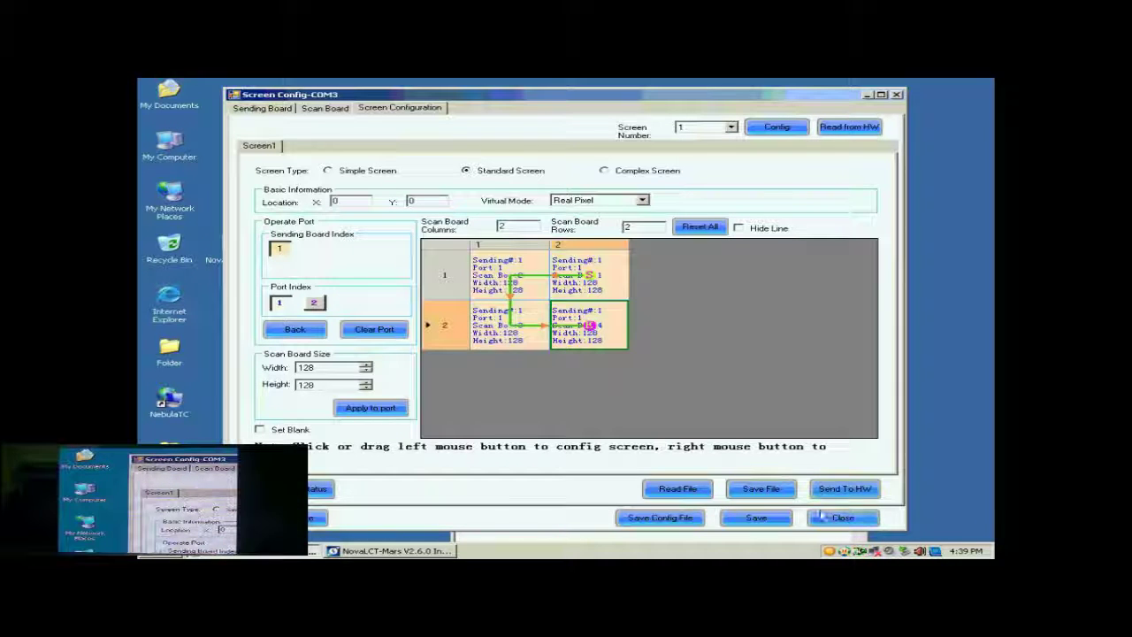
pyautogui.click(758, 518)
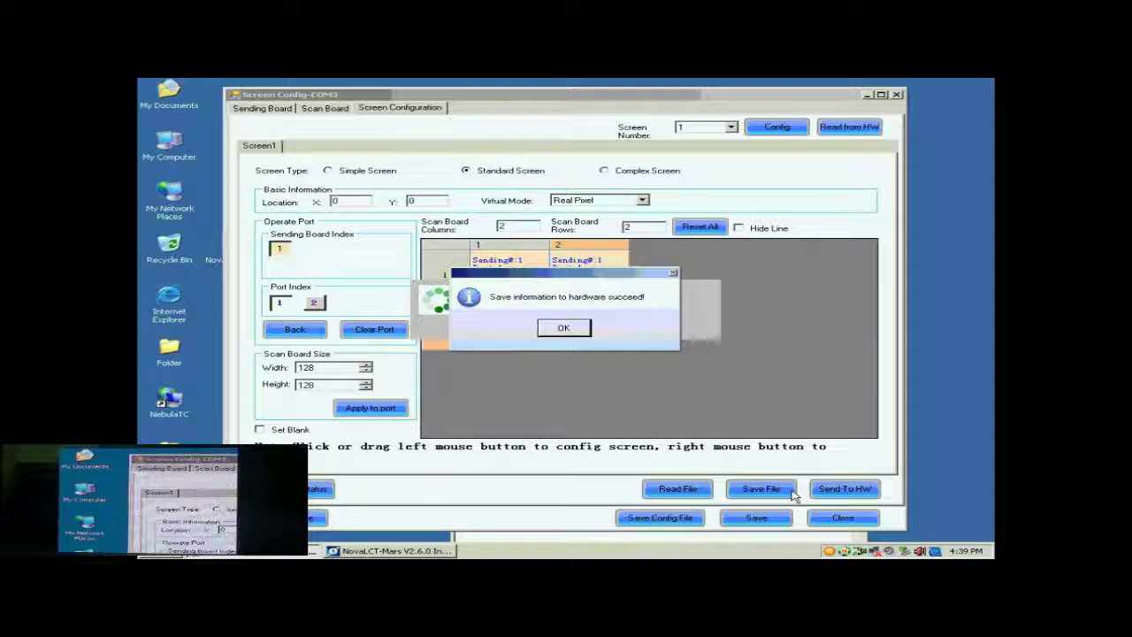
pyautogui.click(564, 327)
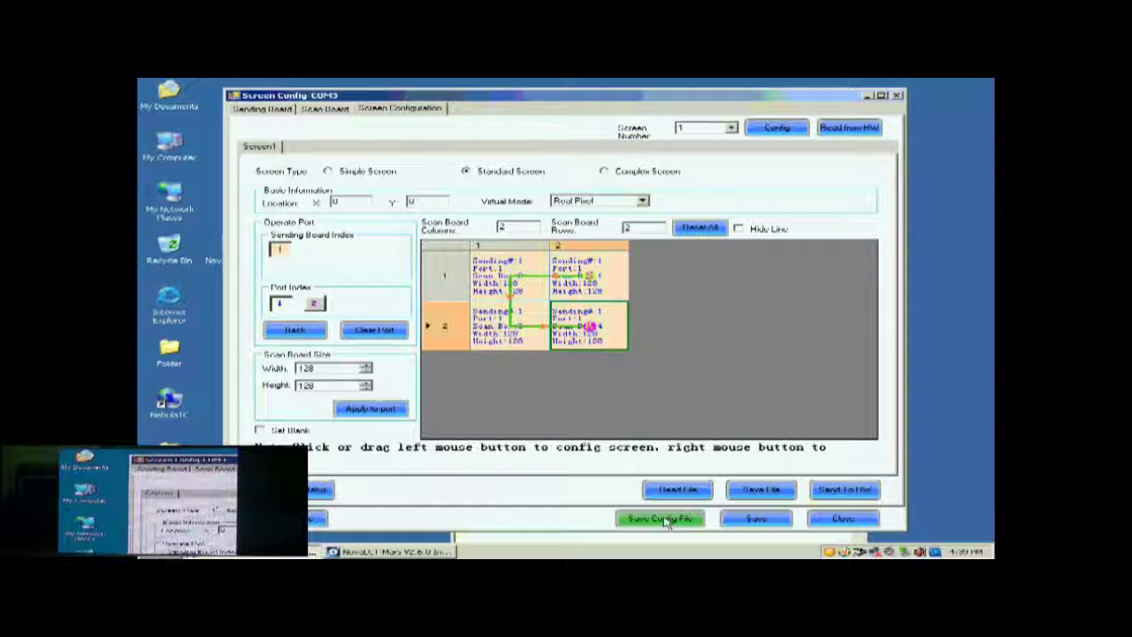
# Step: Save the configuration as the profile 'buckup data.scfg' on the Desktop
pyautogui.click(665, 520)
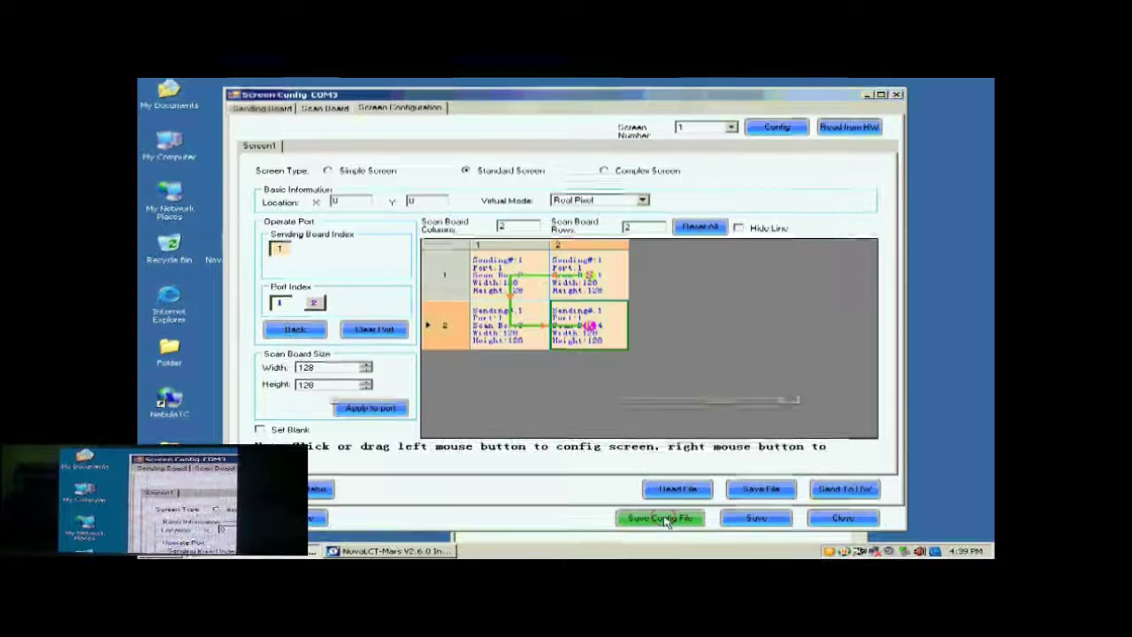
pyautogui.click(552, 373)
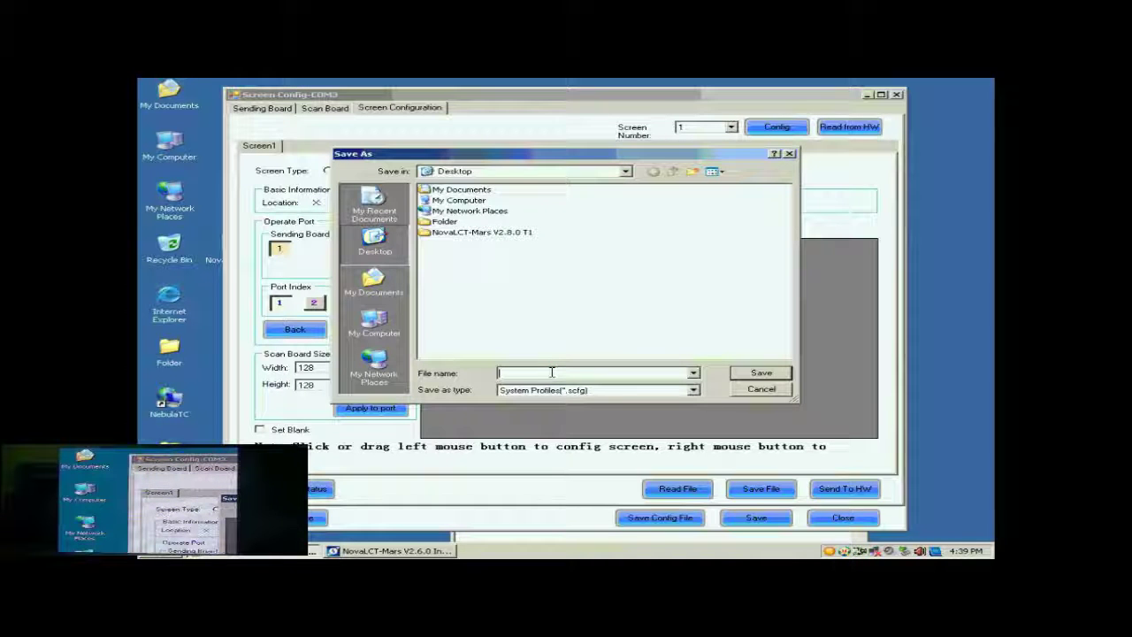
pyautogui.write('buck')
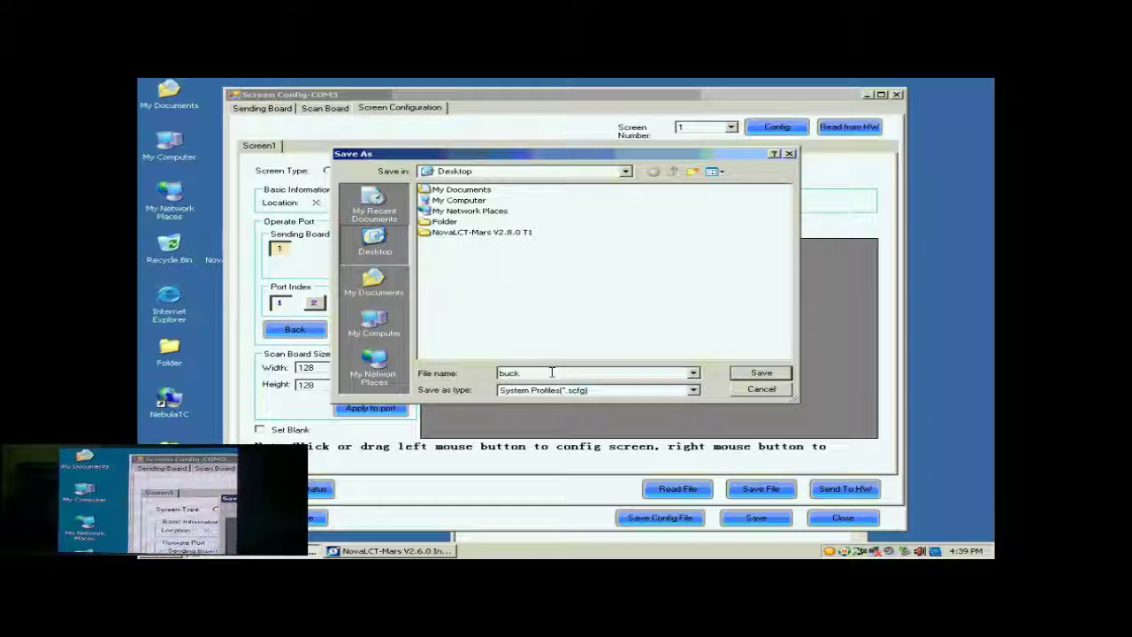
pyautogui.write('up data')
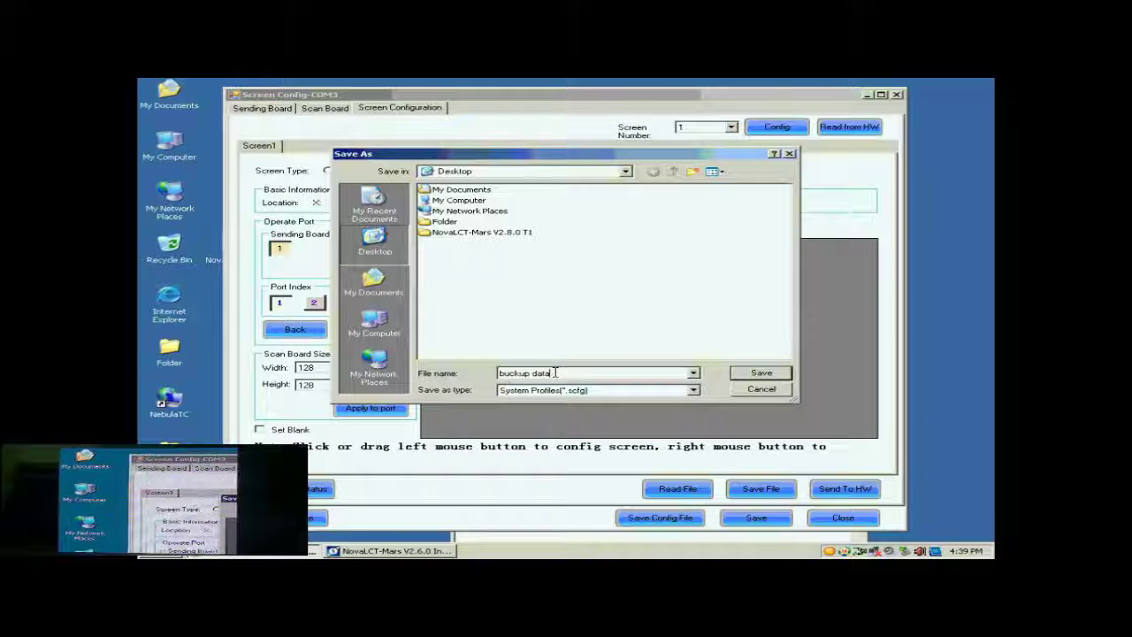
pyautogui.click(754, 373)
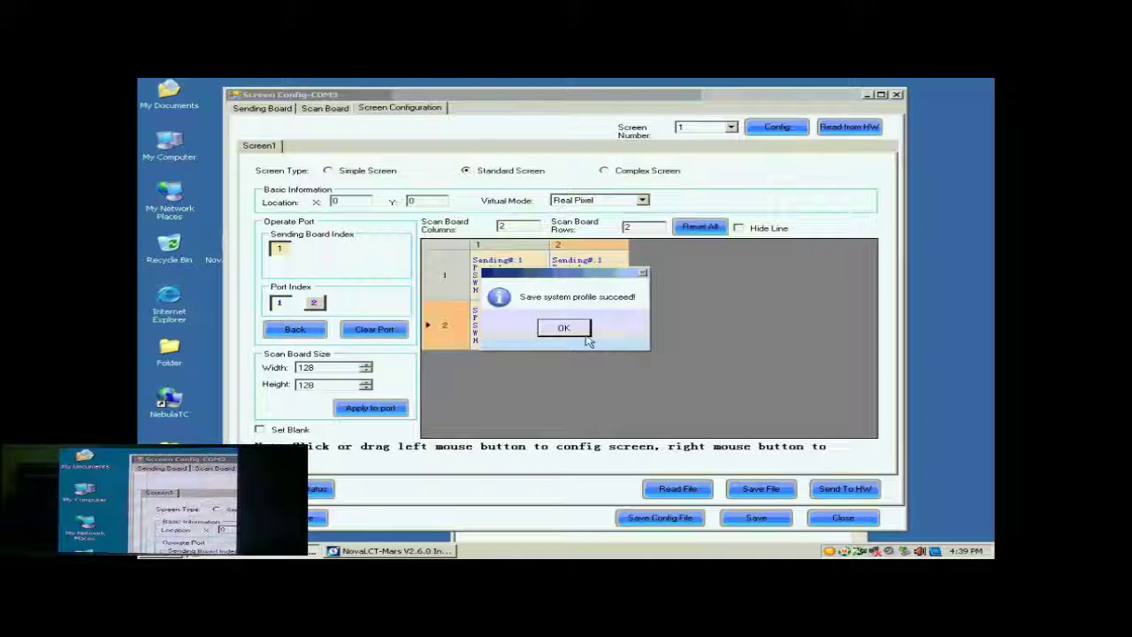
pyautogui.click(586, 336)
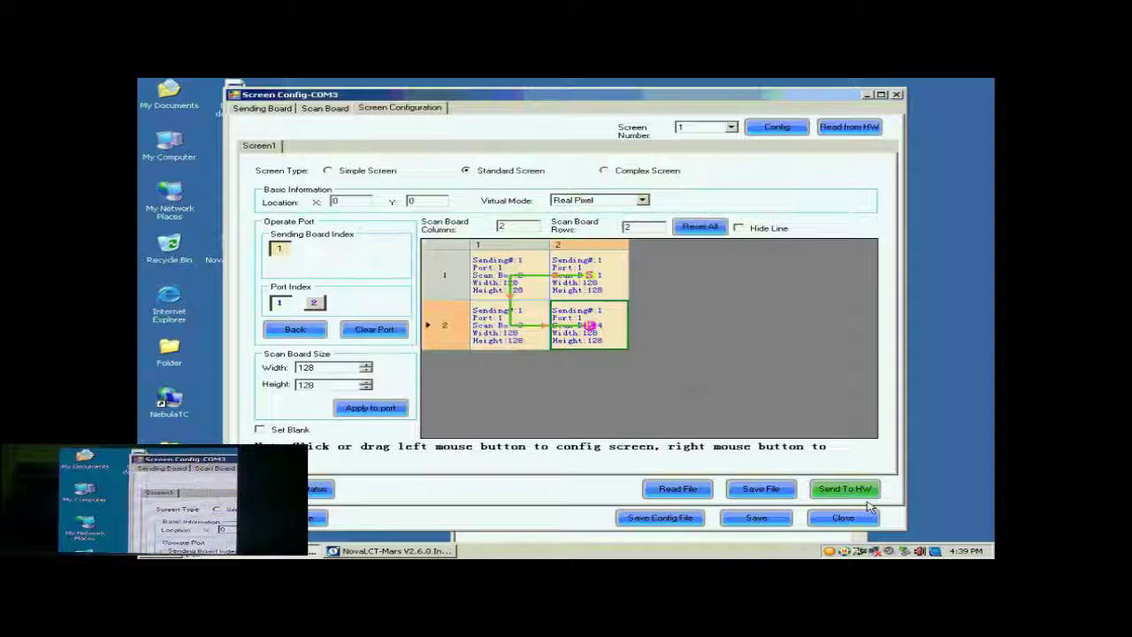
# Step: Close the configuration window and choose Load Config File under Screen Config
pyautogui.click(845, 520)
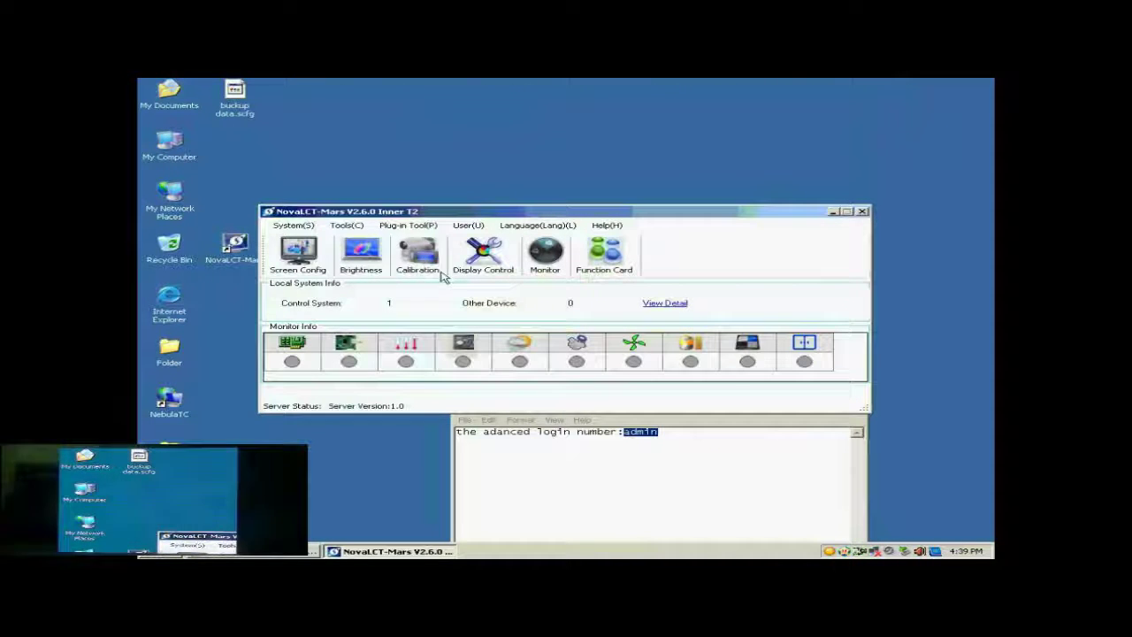
pyautogui.click(310, 257)
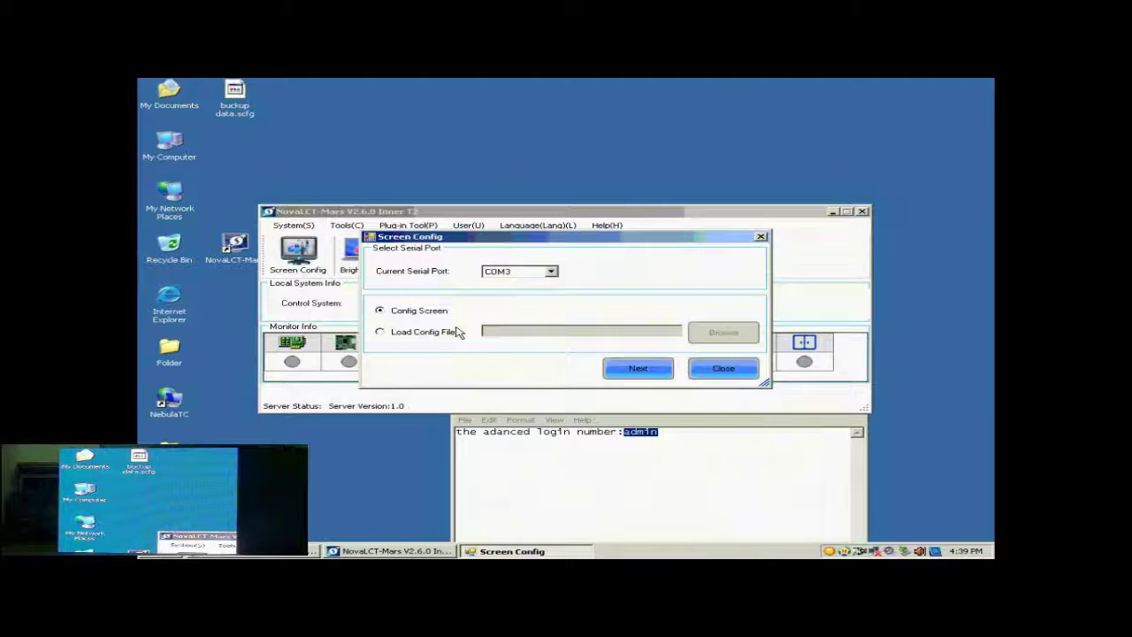
pyautogui.click(421, 332)
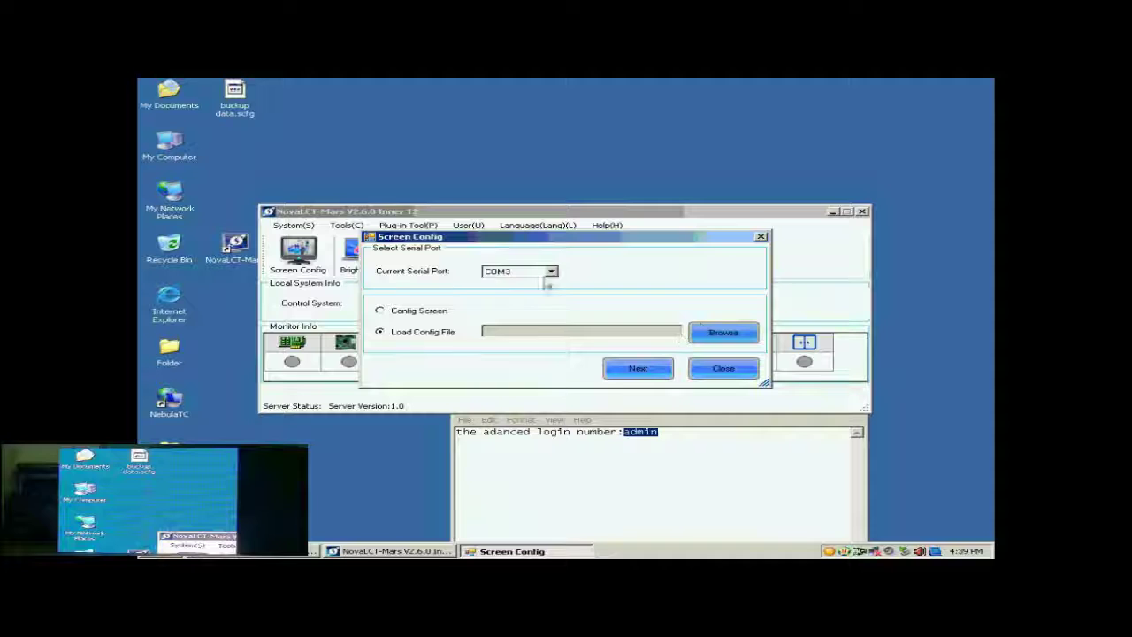
# Step: Load buckup data.scfg and apply it to the connected screen
pyautogui.click(729, 334)
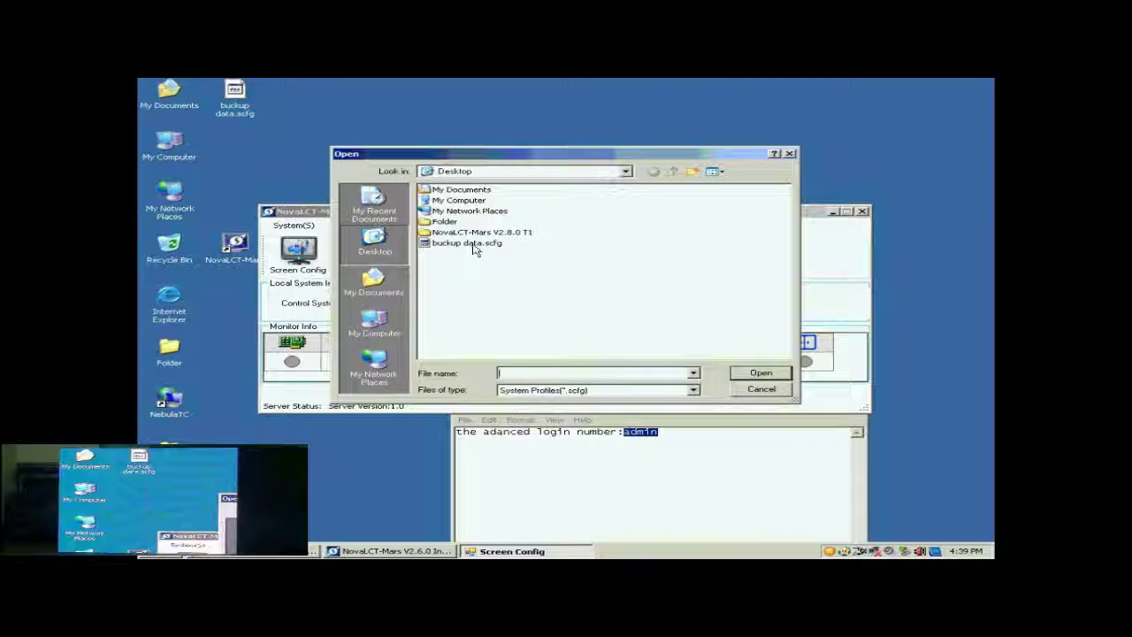
pyautogui.click(469, 243)
pyautogui.click(761, 373)
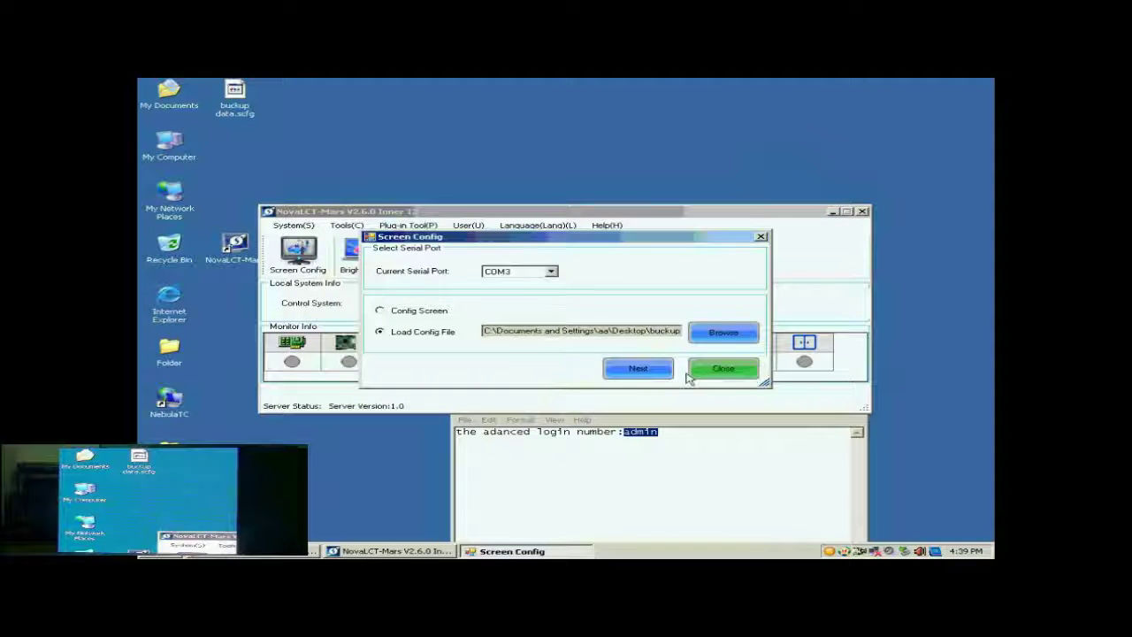
pyautogui.click(643, 371)
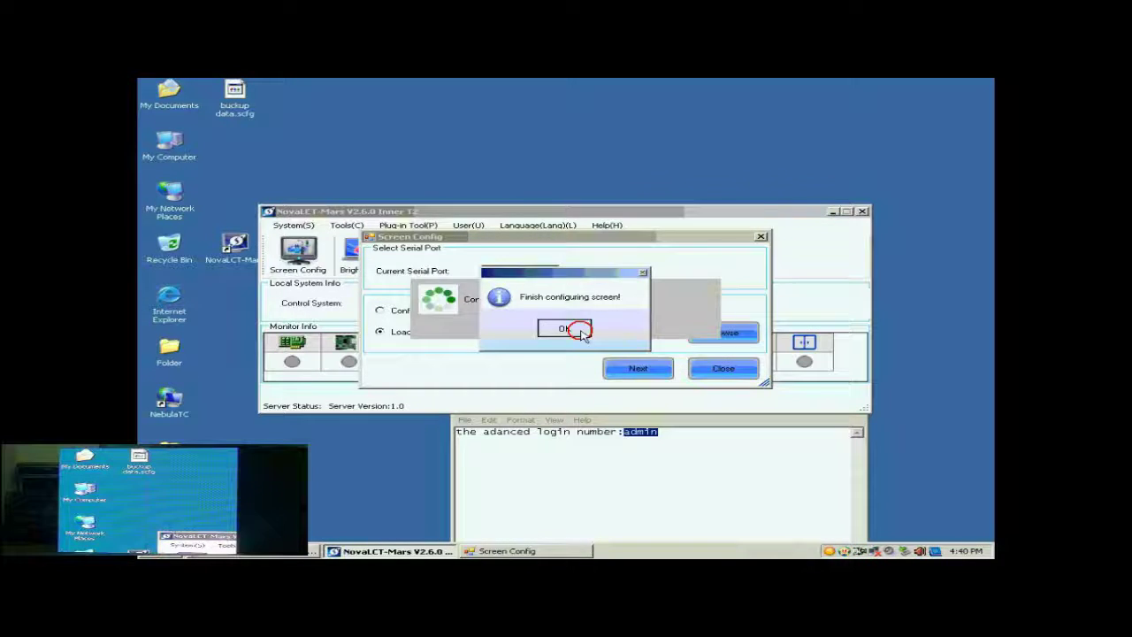
pyautogui.click(574, 329)
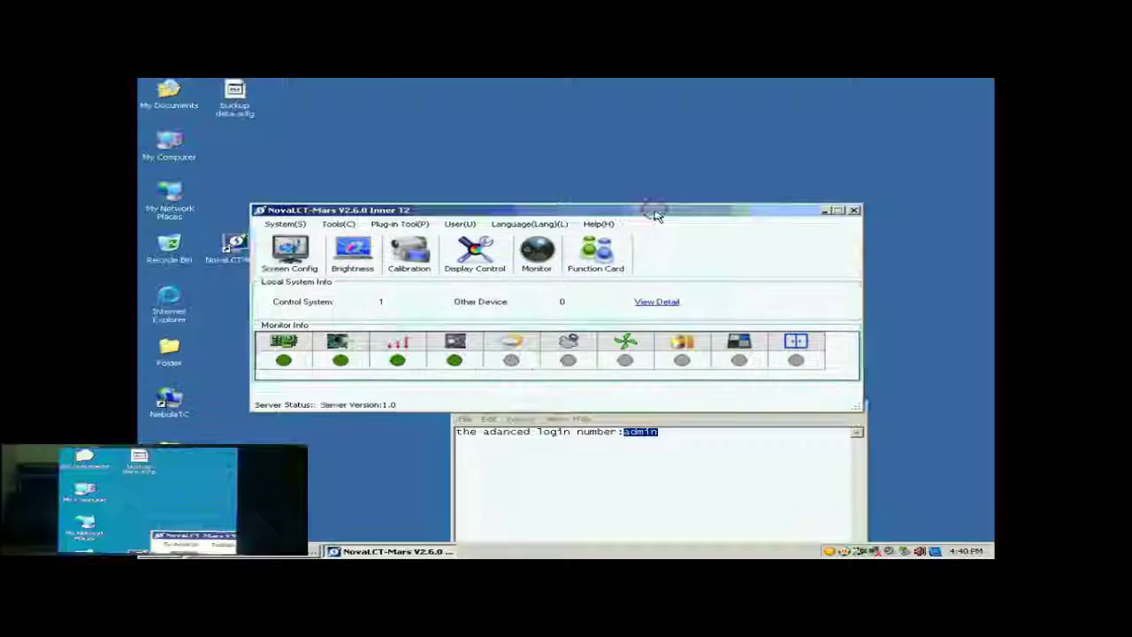